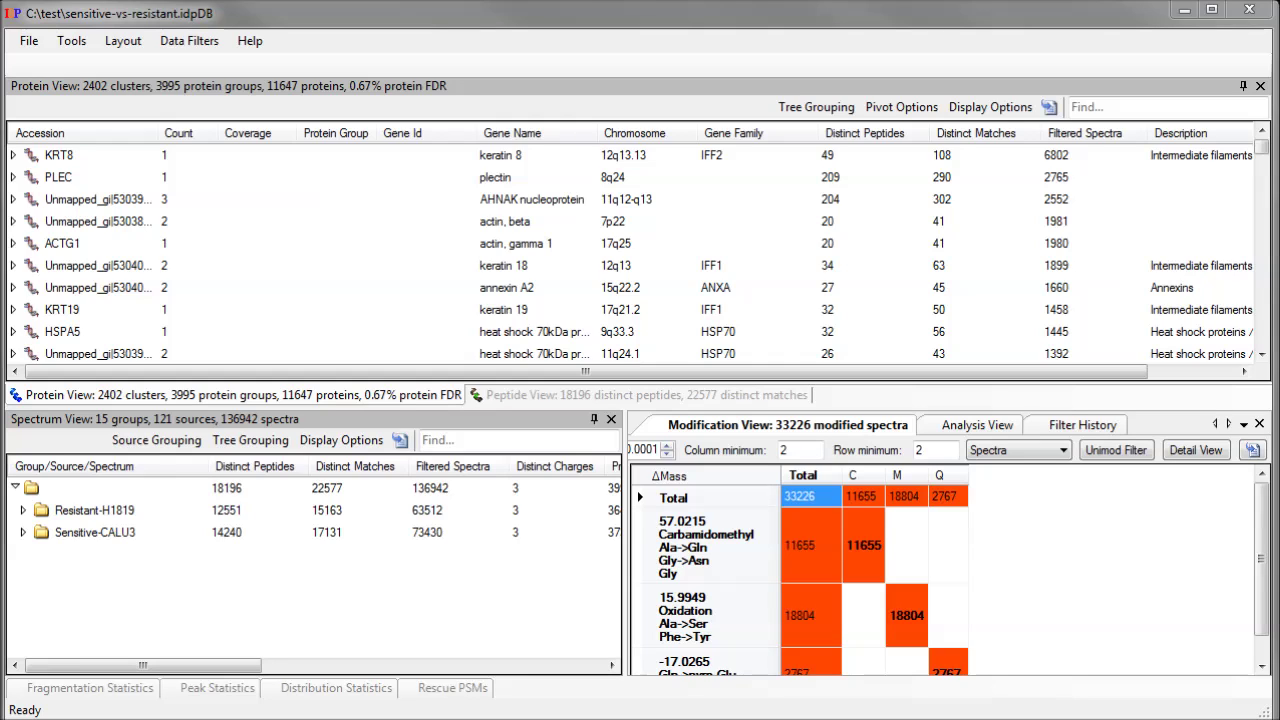
- Open the protein table export options, keeping column normalization, log-scale values and TSI creation enabled
left_click(1049, 112)
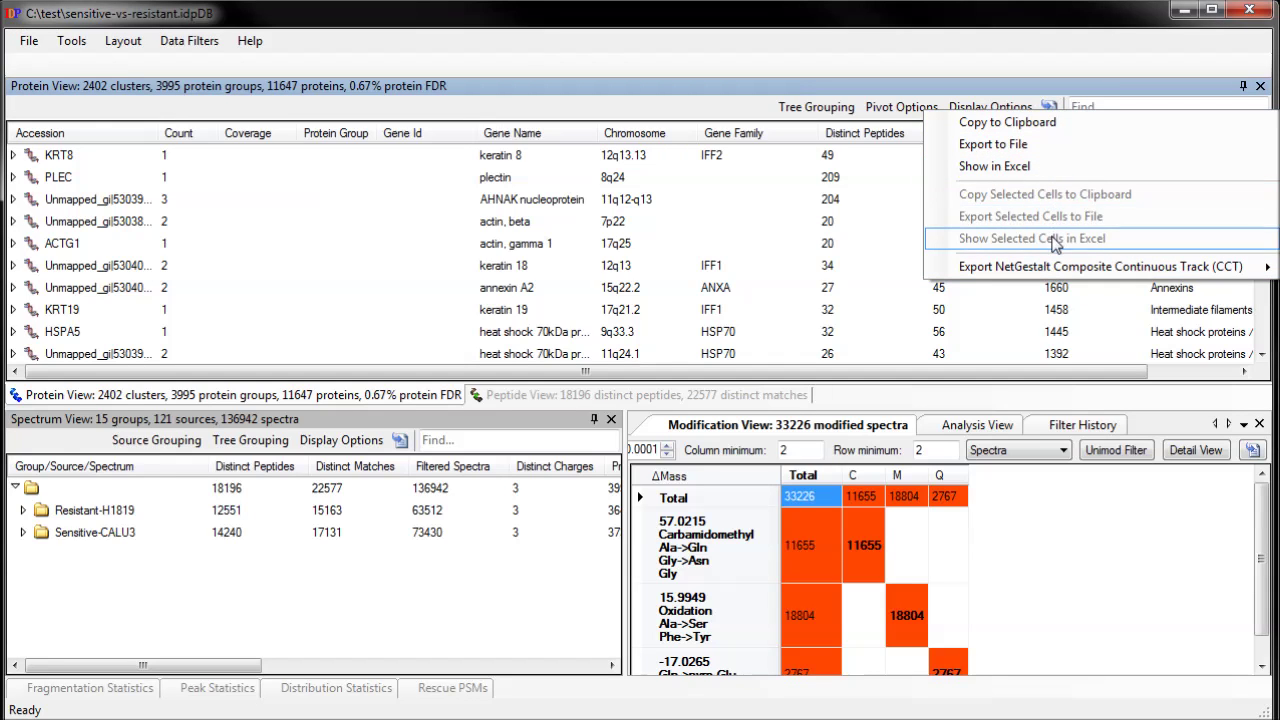
mouse_move(1055, 266)
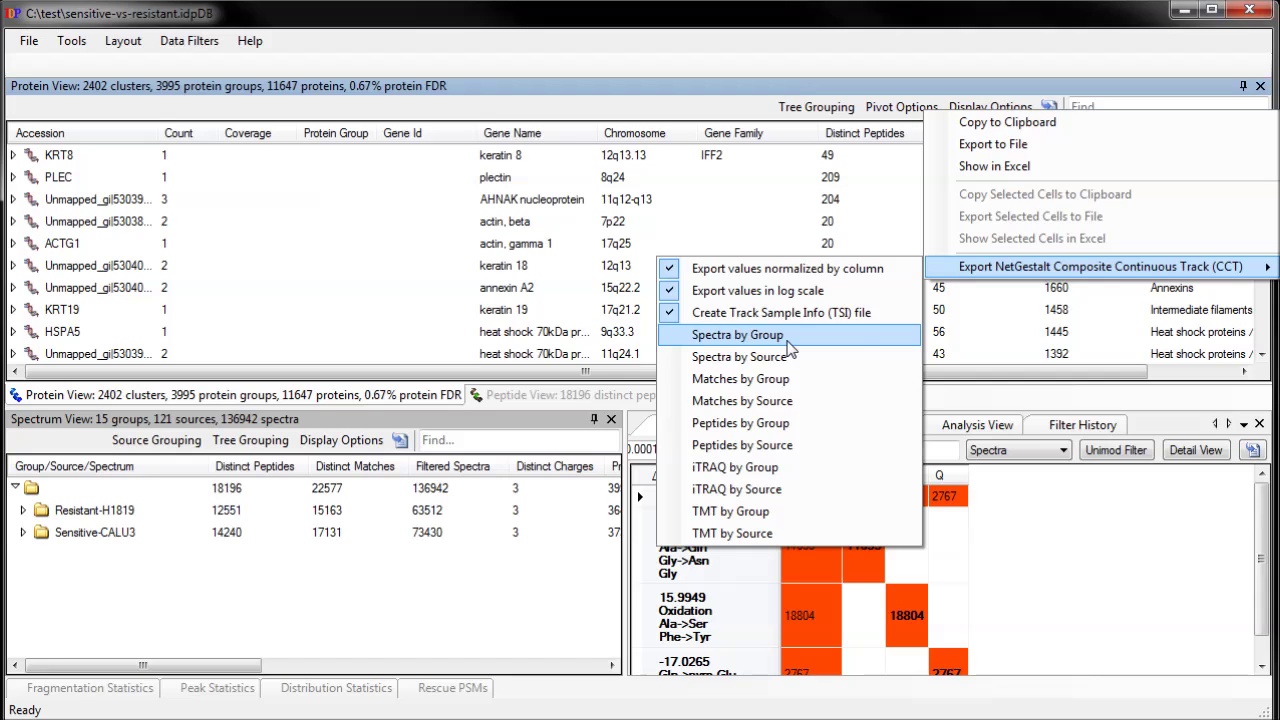
left_click(788, 270)
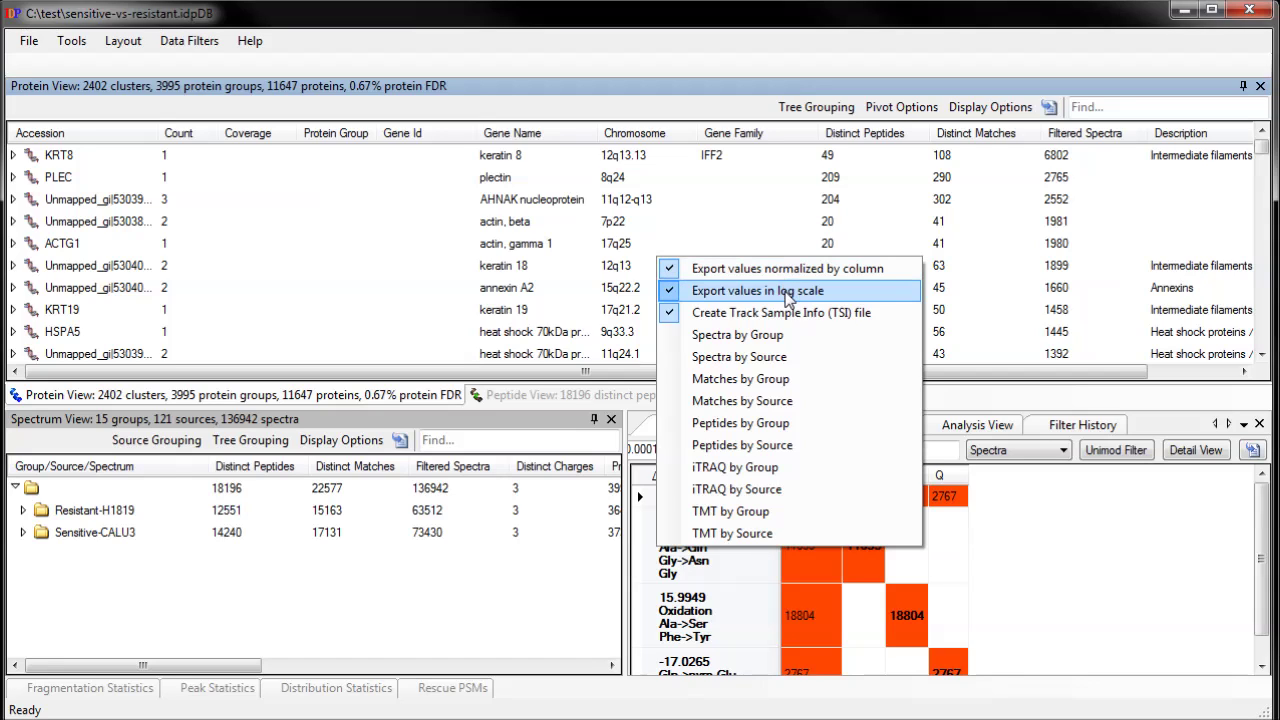
left_click(788, 292)
left_click(780, 292)
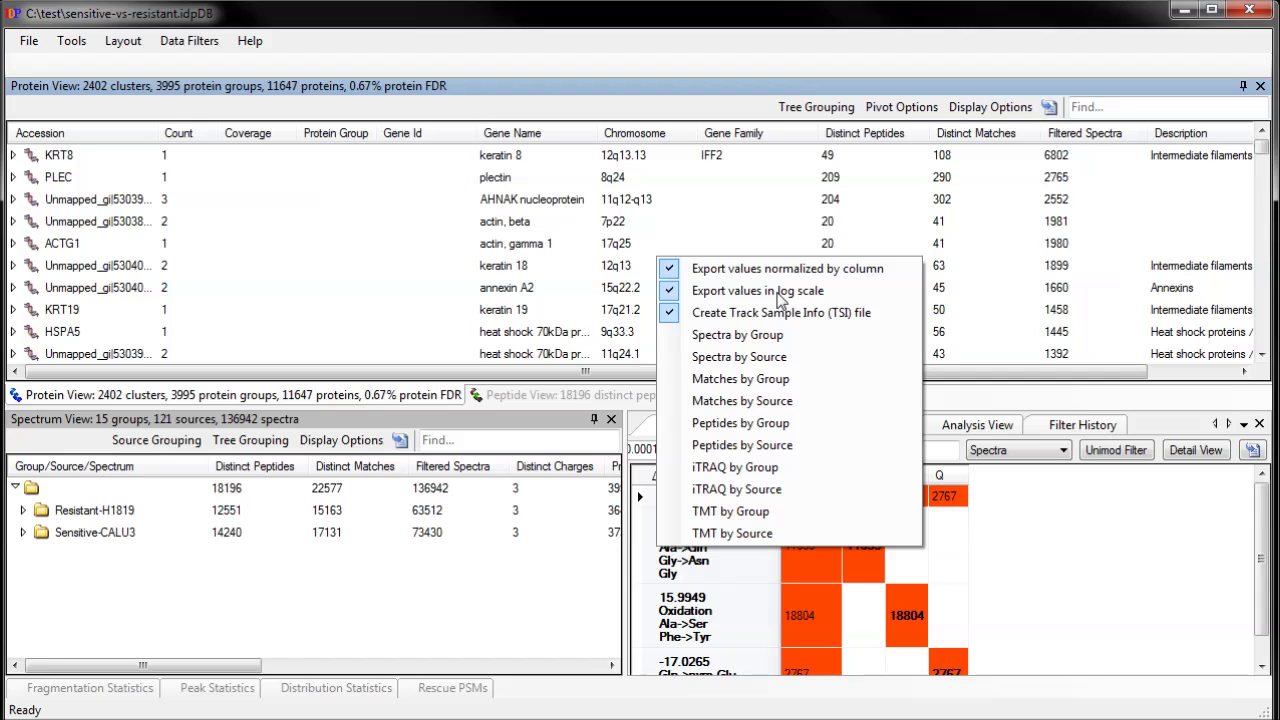
left_click(780, 314)
left_click(779, 314)
- Export spectra by group as sensitive-vs-resistant.cct, overwriting the existing file
left_click(776, 340)
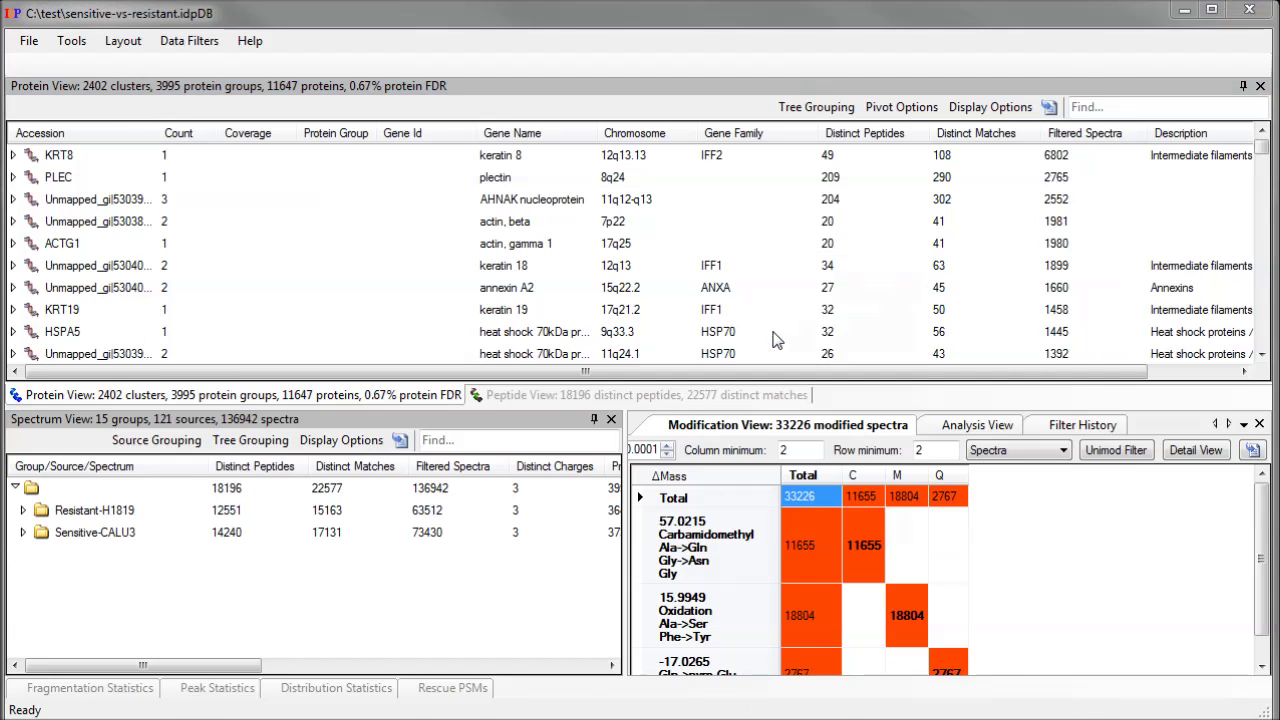
key("Return")
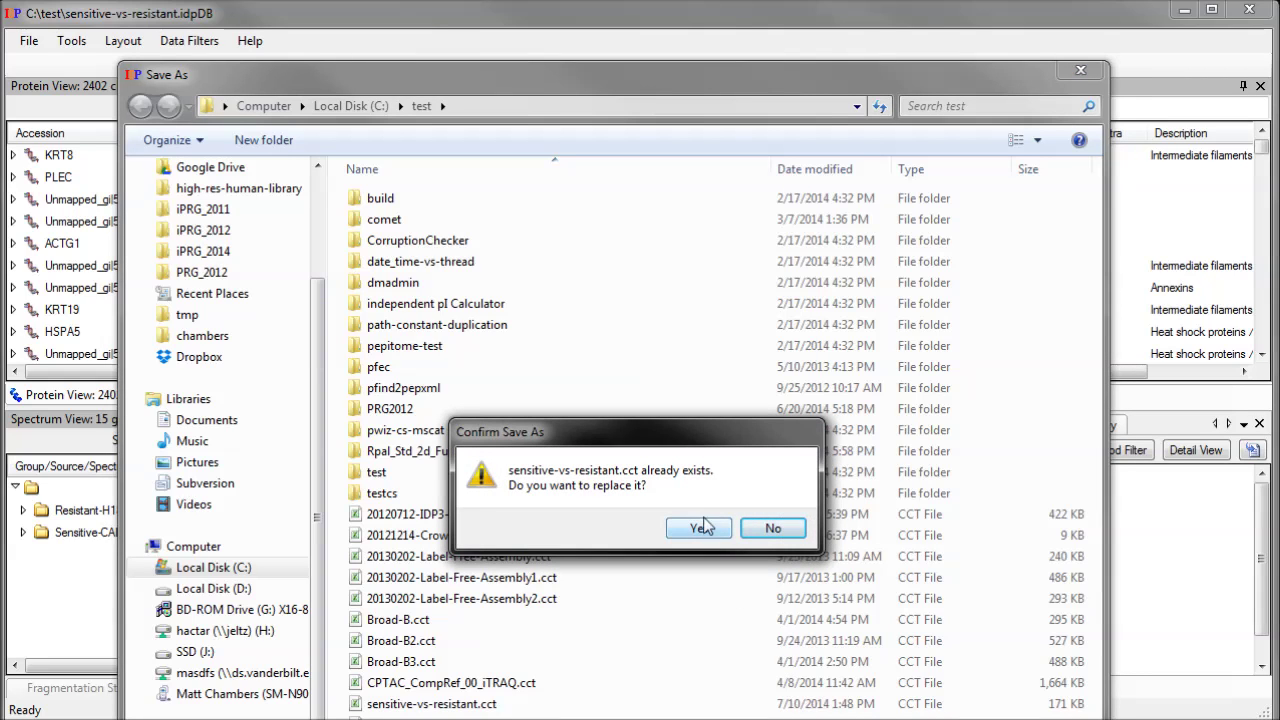
left_click(758, 530)
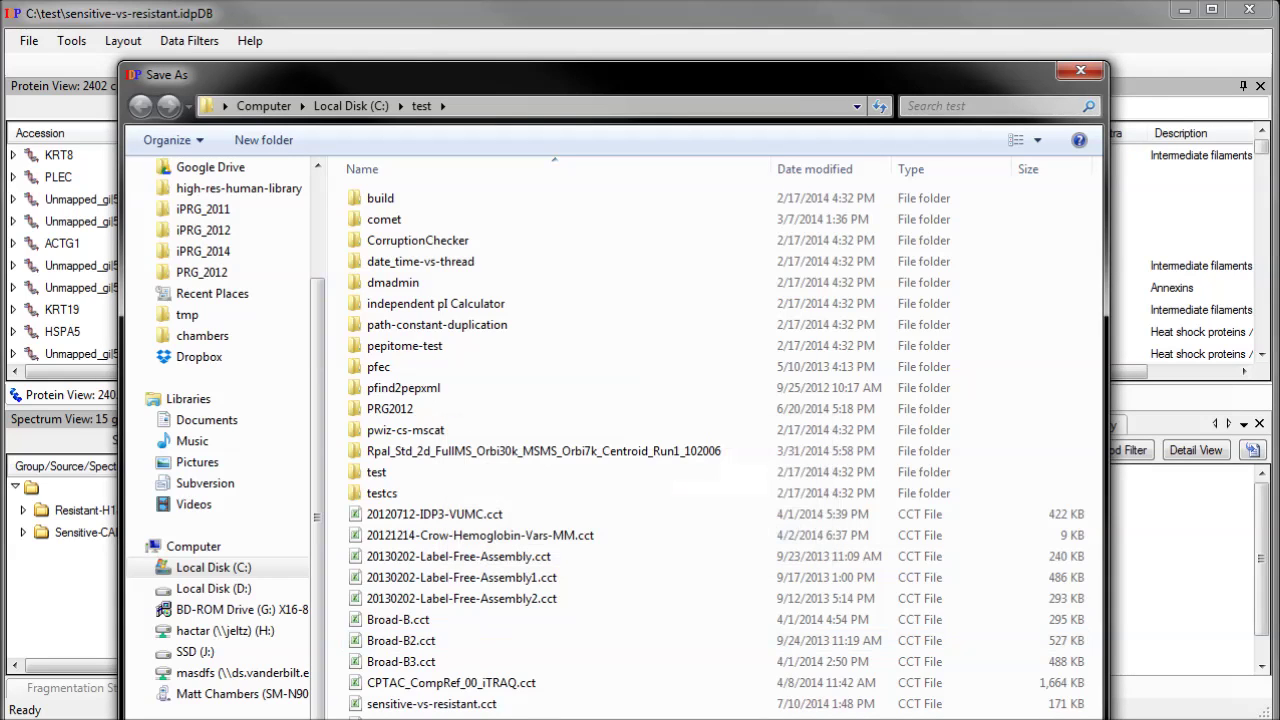
left_click(950, 670)
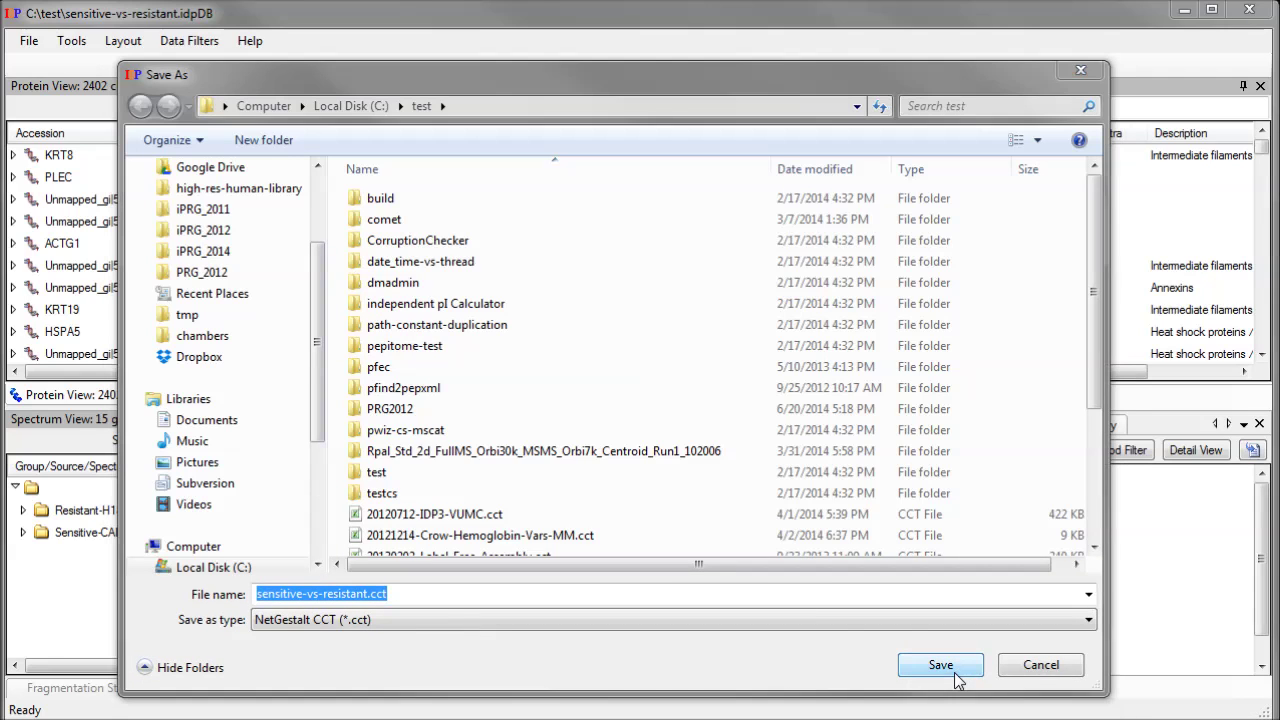
left_click(718, 530)
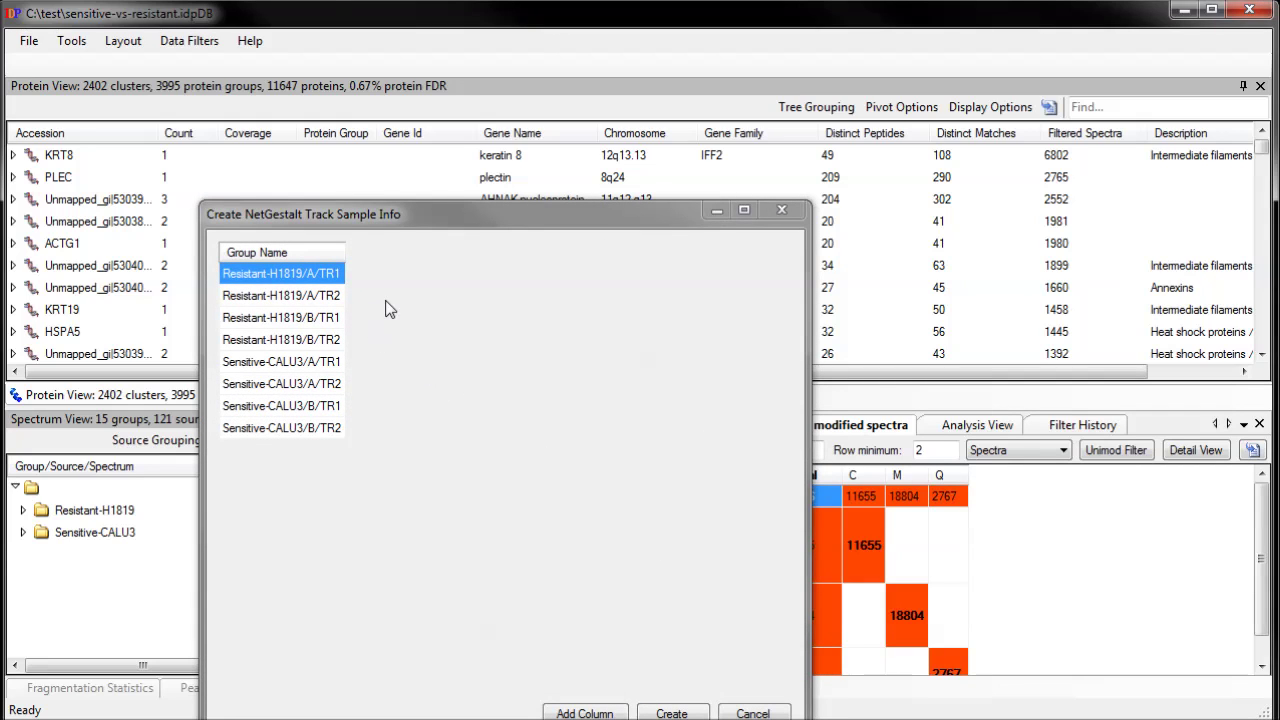
- Add a new sample info column named Resistance
left_click_drag(270, 273, 252, 423)
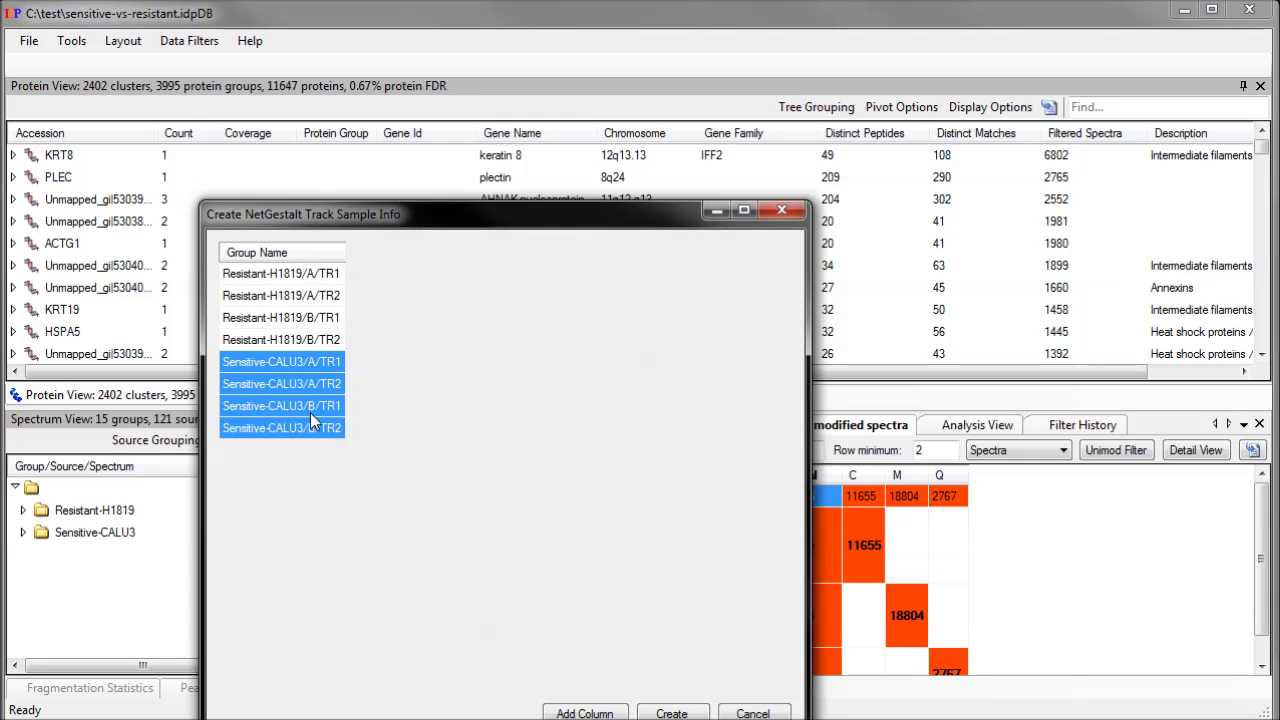
left_click(325, 276)
left_click(588, 713)
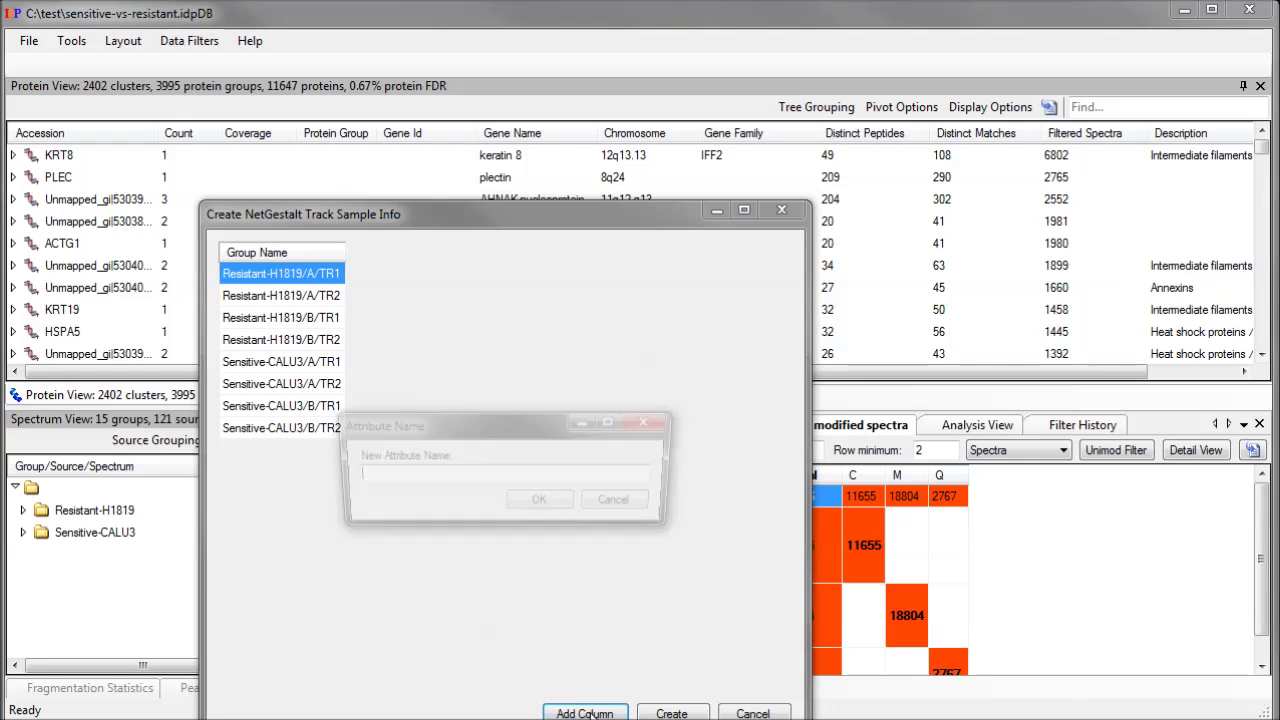
type("Re")
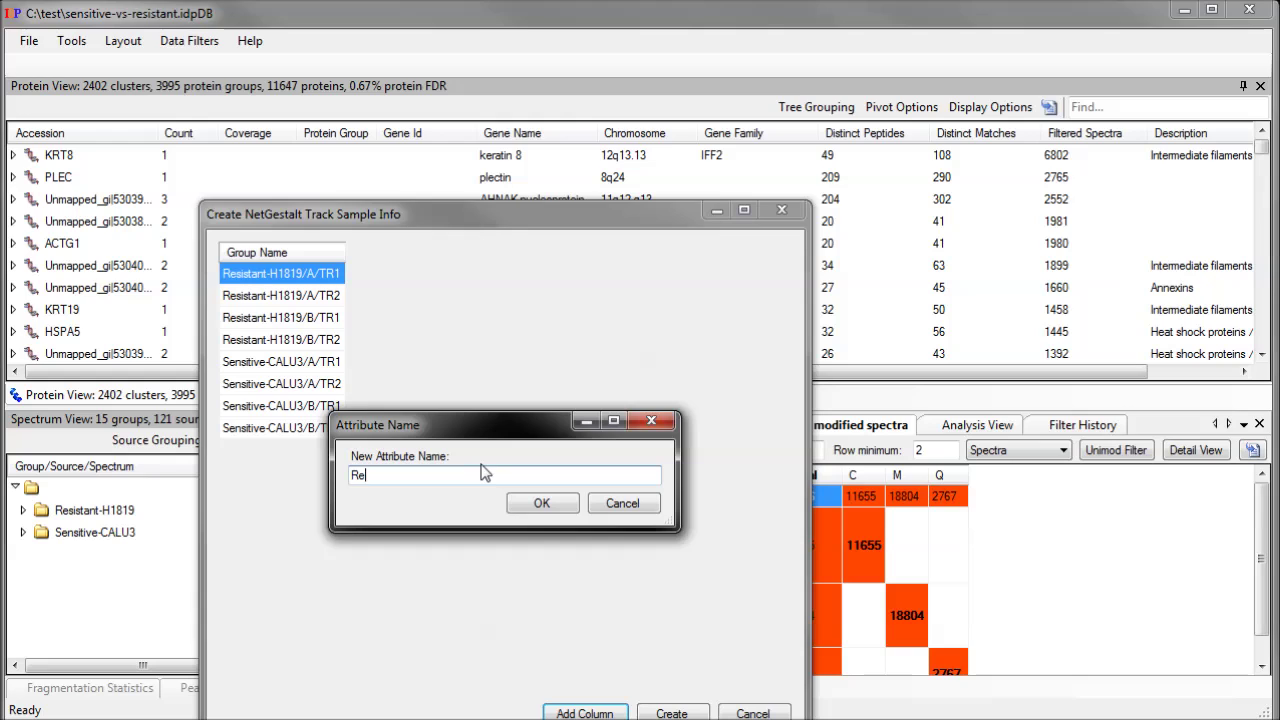
type("sistance")
key("Return")
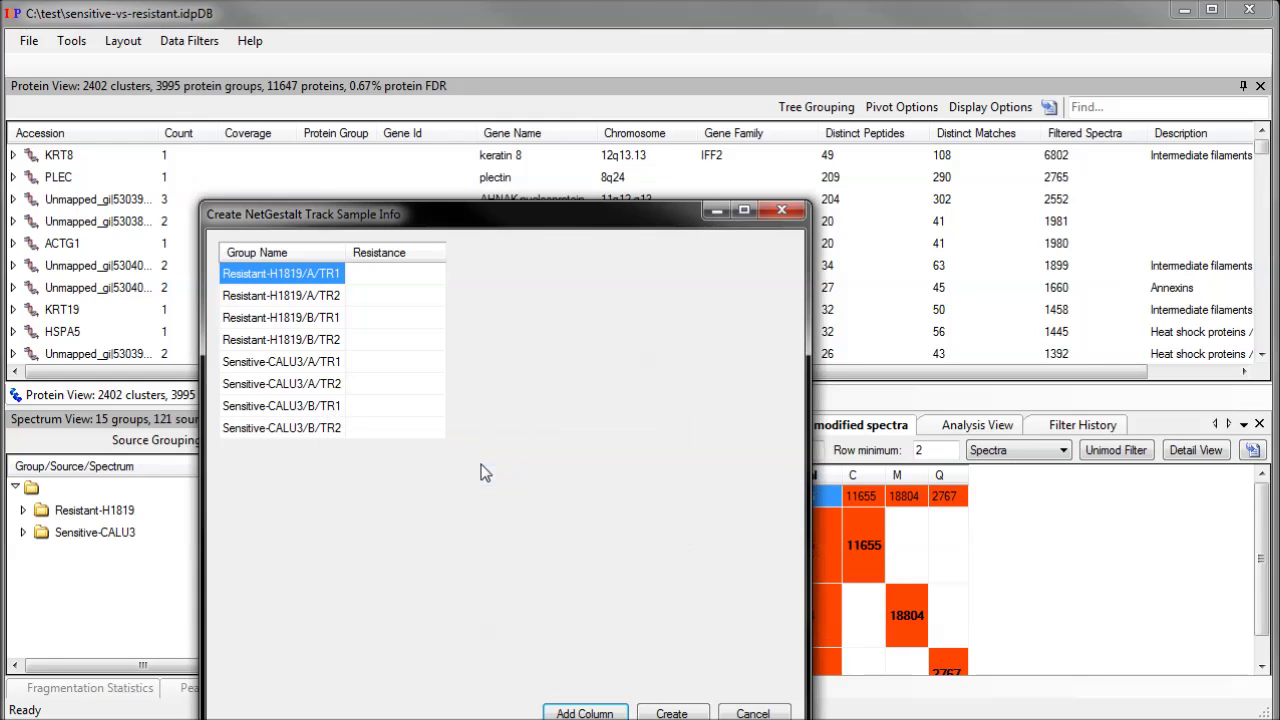
- Enter Resistant as the first group's Resistance value
left_click(394, 282)
left_click(390, 281)
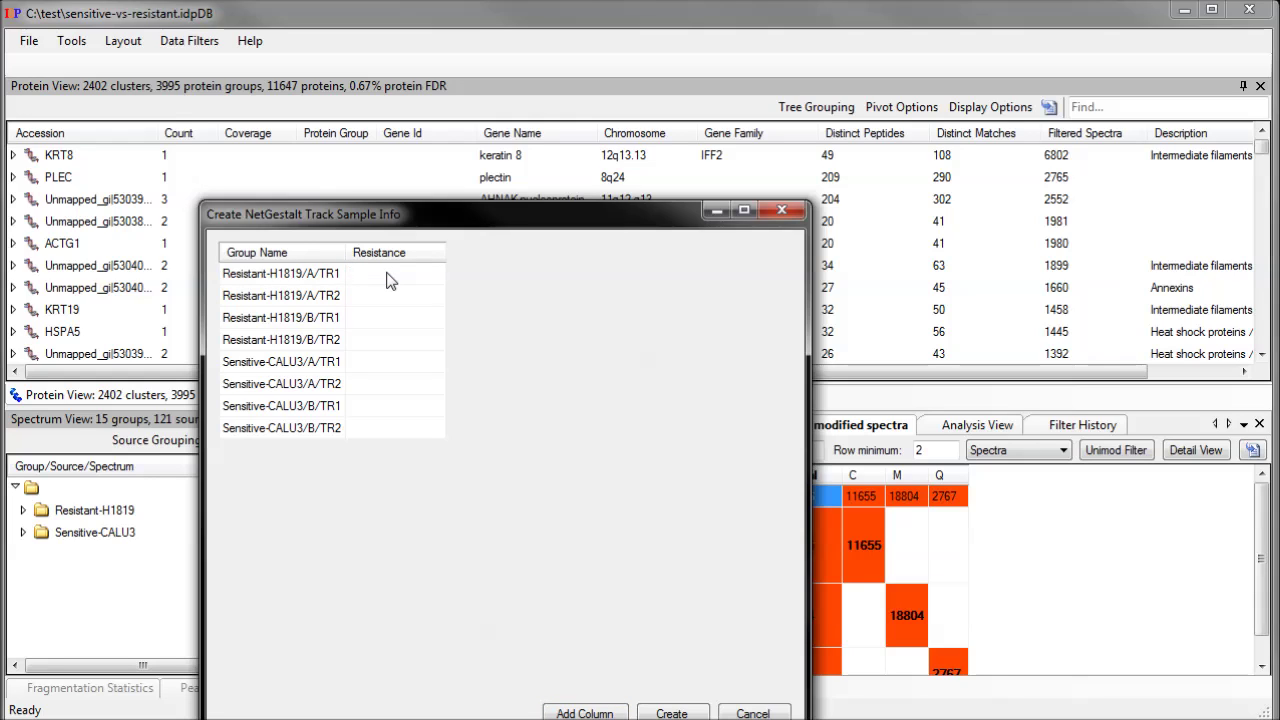
type("Resistance")
key("BackSpace")
key("BackSpace")
type("t")
key("Return")
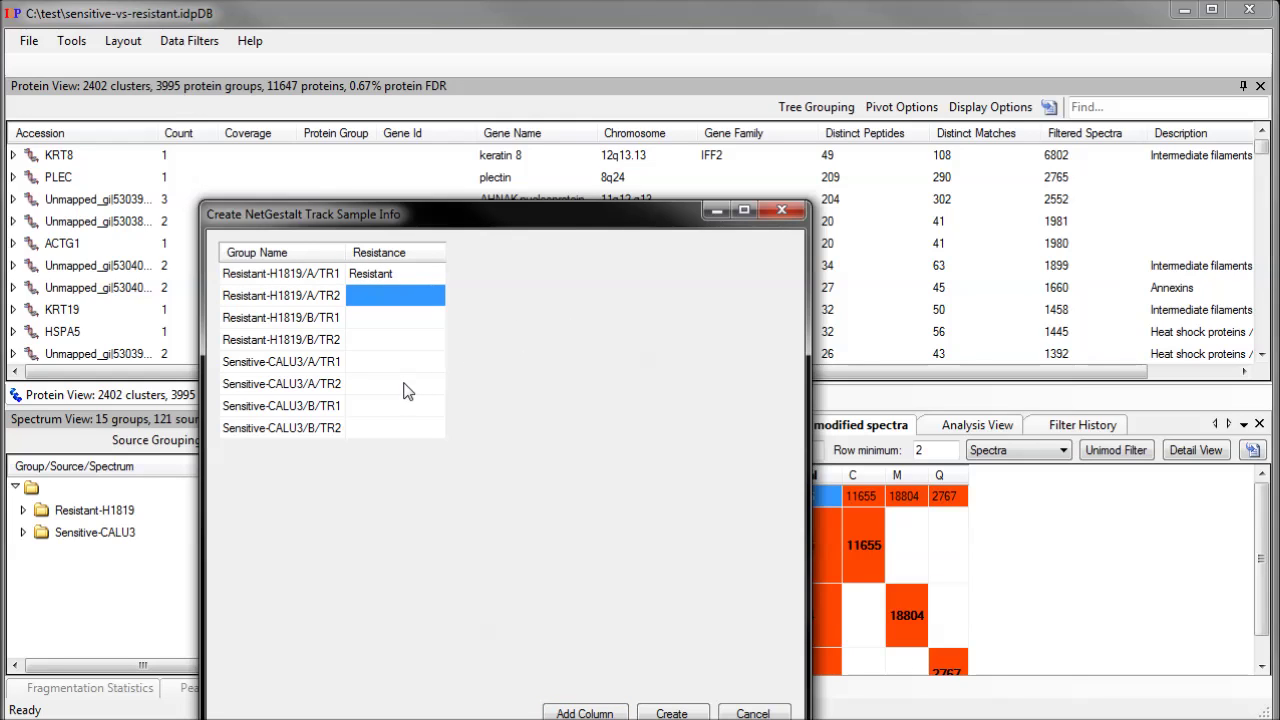
- Fill the Resistance column from group names using the regex (\S+?)-.*
right_click(404, 300)
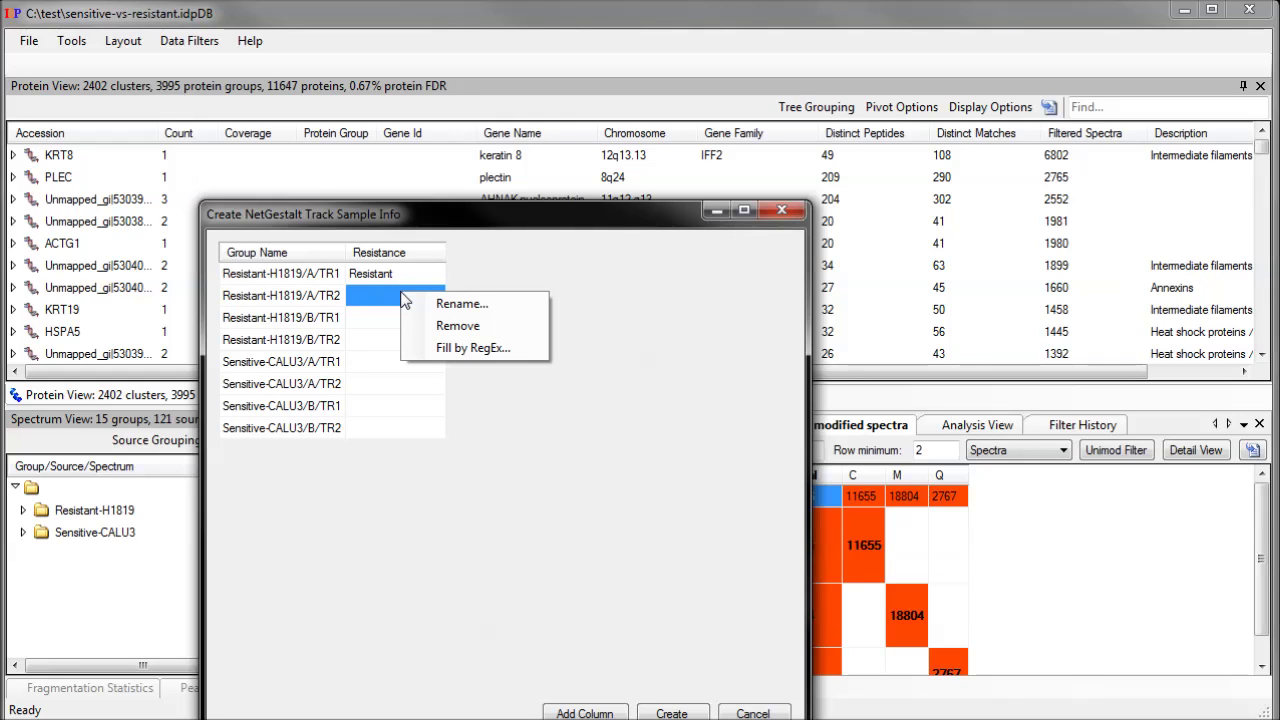
left_click(440, 348)
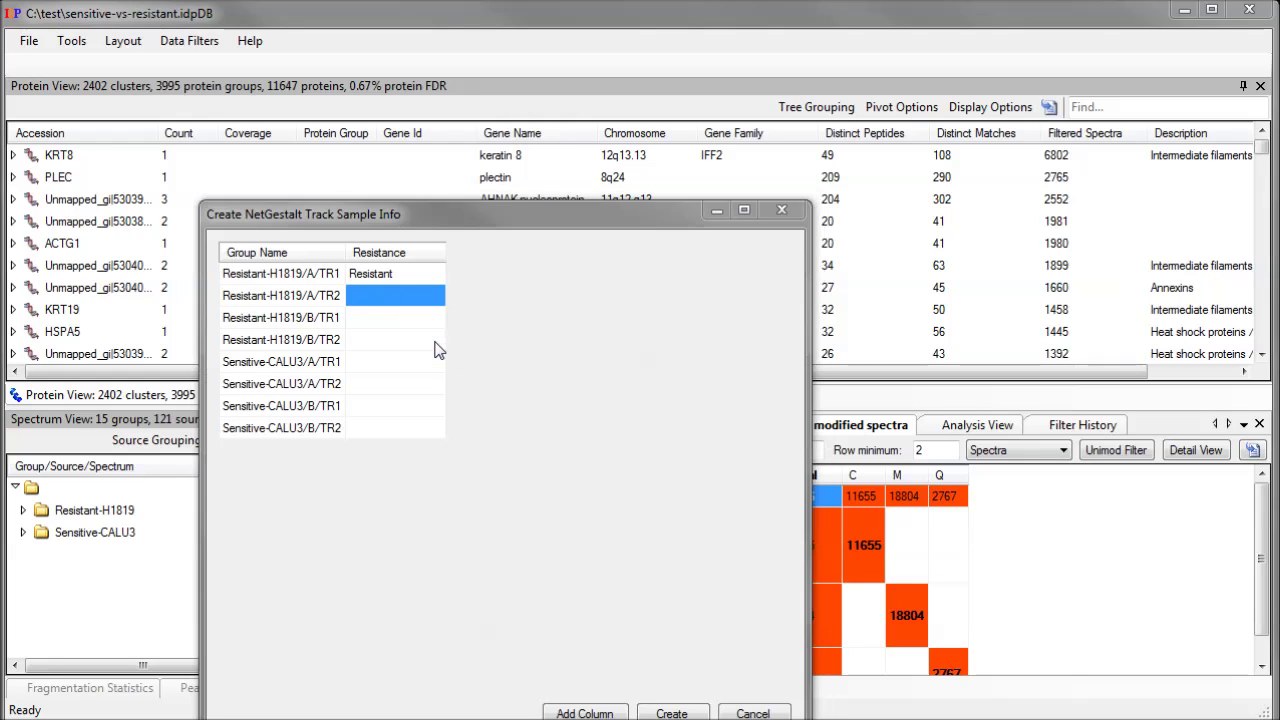
type("(\\S+")
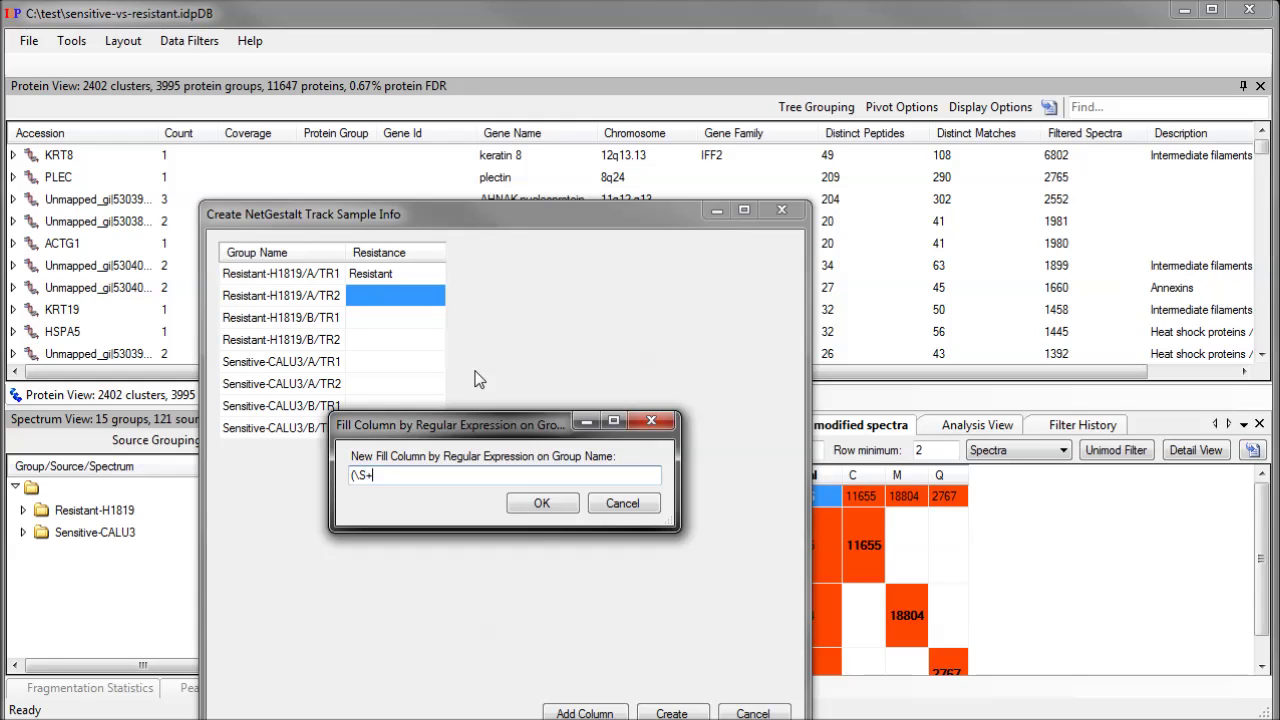
type("?)-.*")
key("Return")
key("Return")
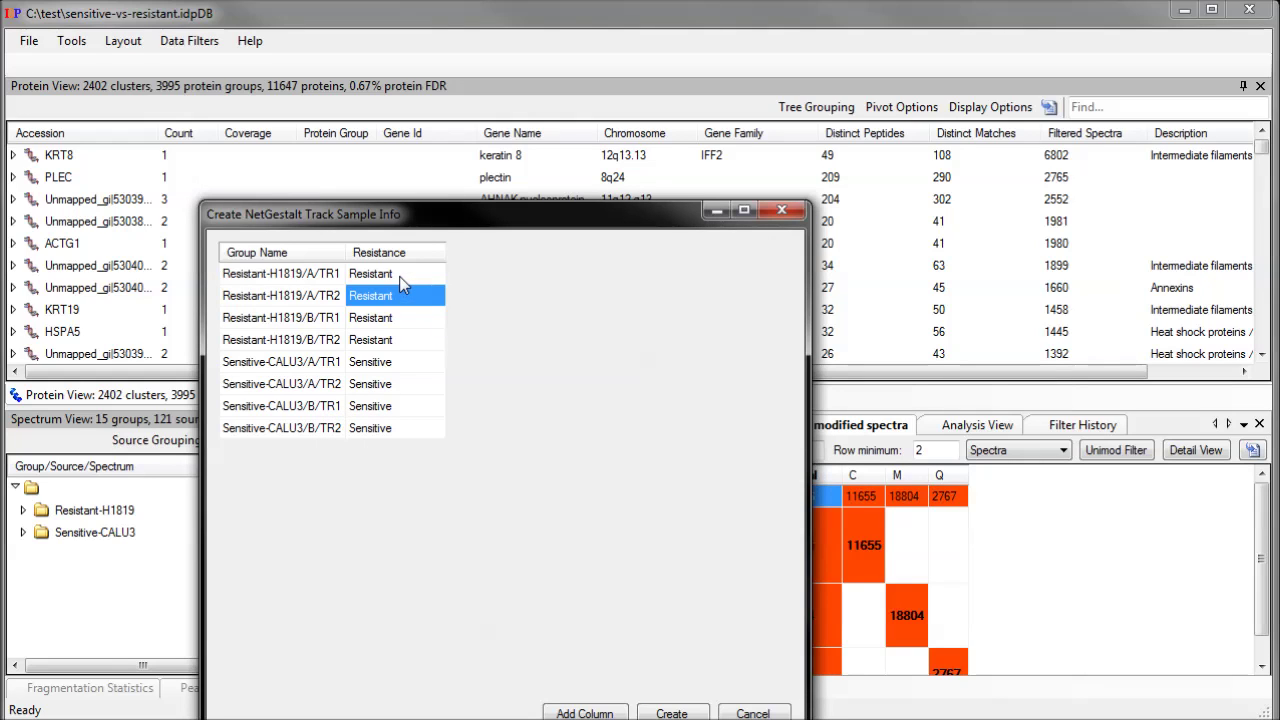
left_click(585, 712)
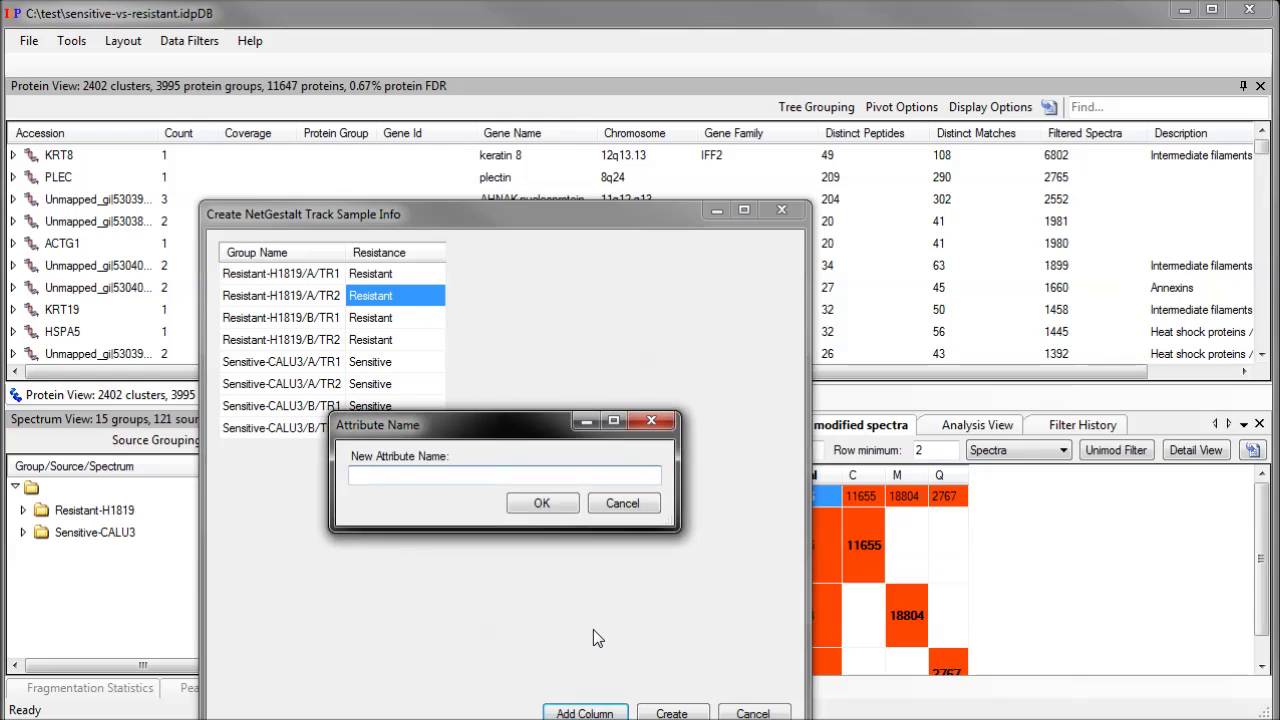
- Add an EGFR column and fill groups matching Resistant.* with Normal EGFR
type("EGFR")
key("Return")
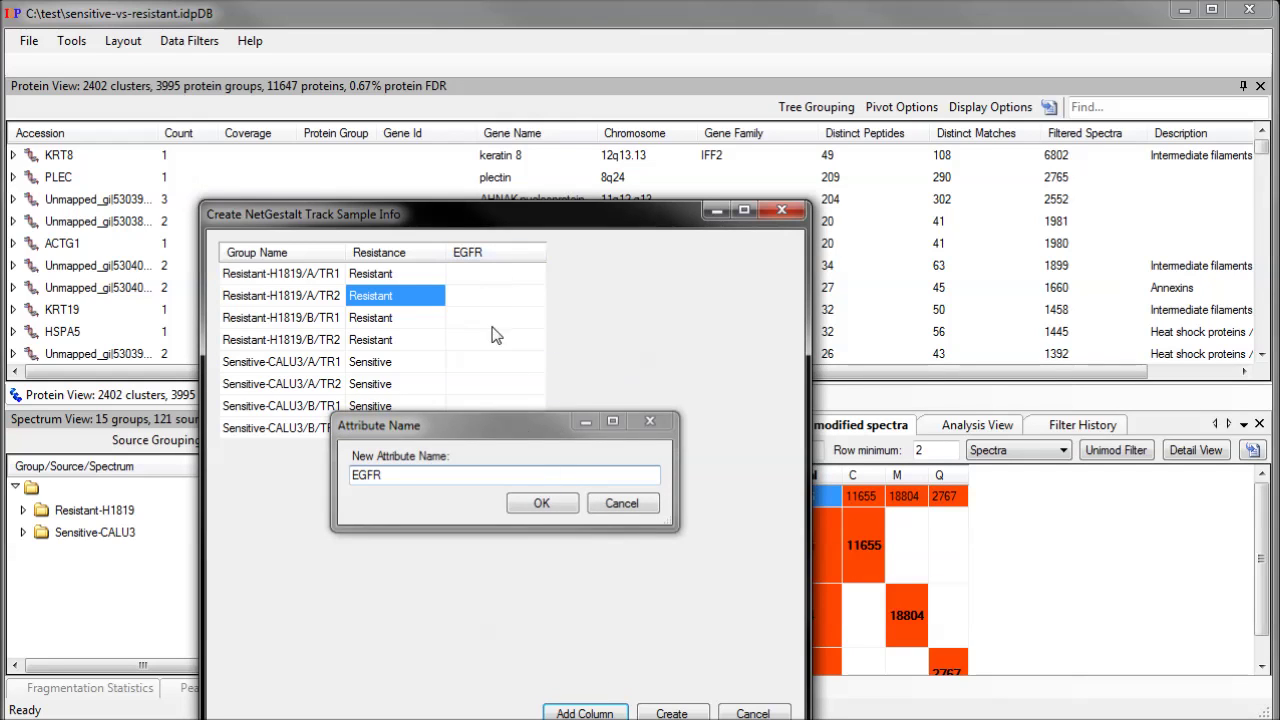
right_click(486, 274)
left_click(555, 330)
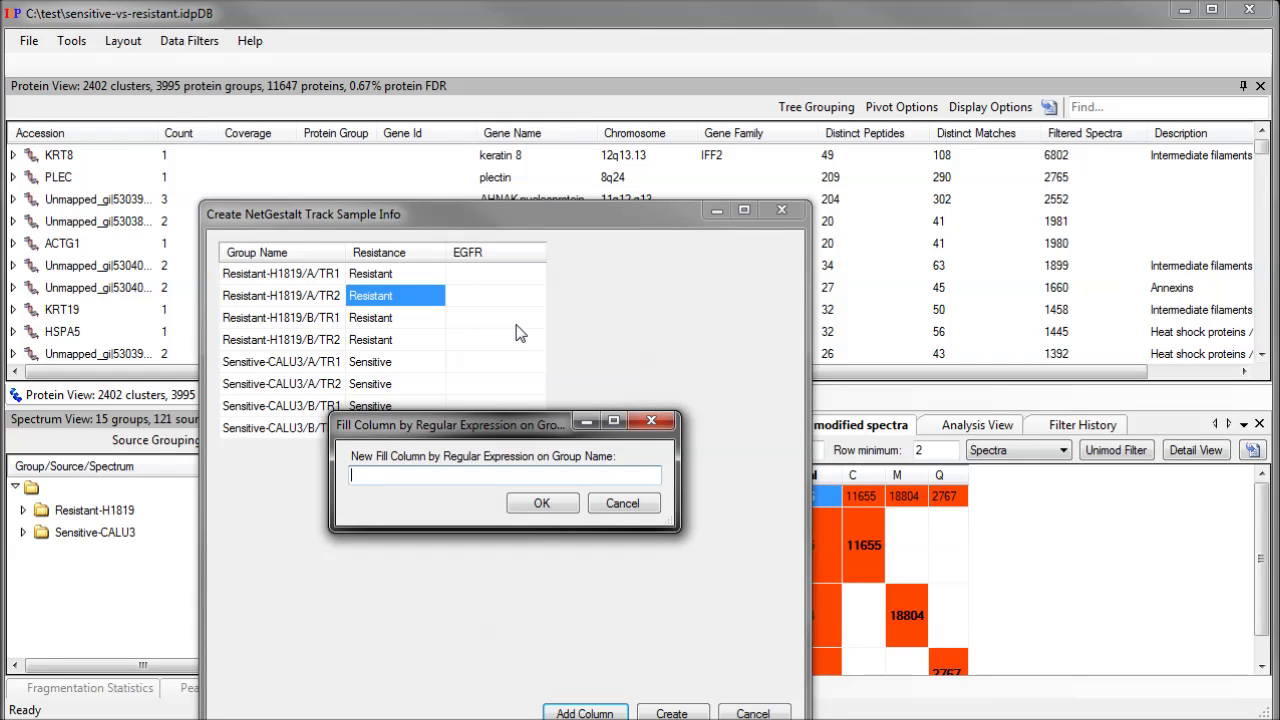
type("Resistnat")
key("BackSpace")
key("BackSpace")
key("BackSpace")
type("ant.*")
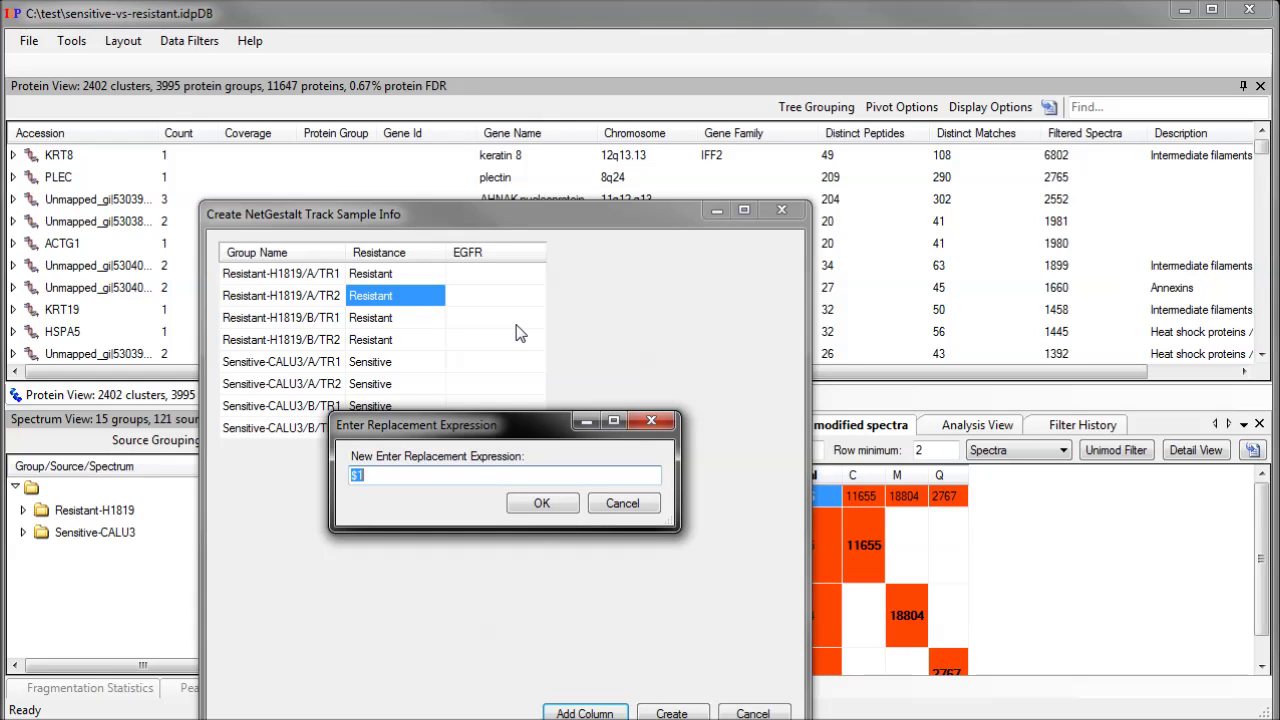
type("Normal EGFR")
key("Return")
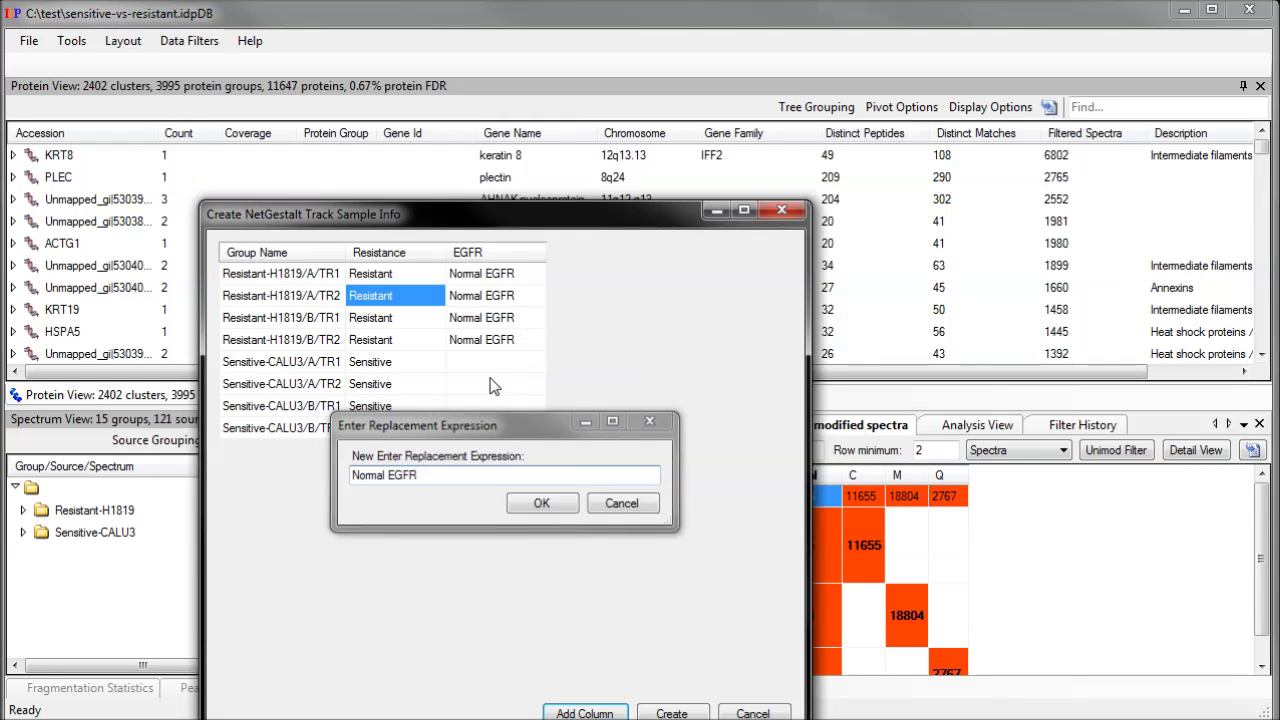
key("Return")
- Fill EGFR for groups matching Sensitive.* with Mutated EGFR
right_click(493, 386)
left_click(508, 418)
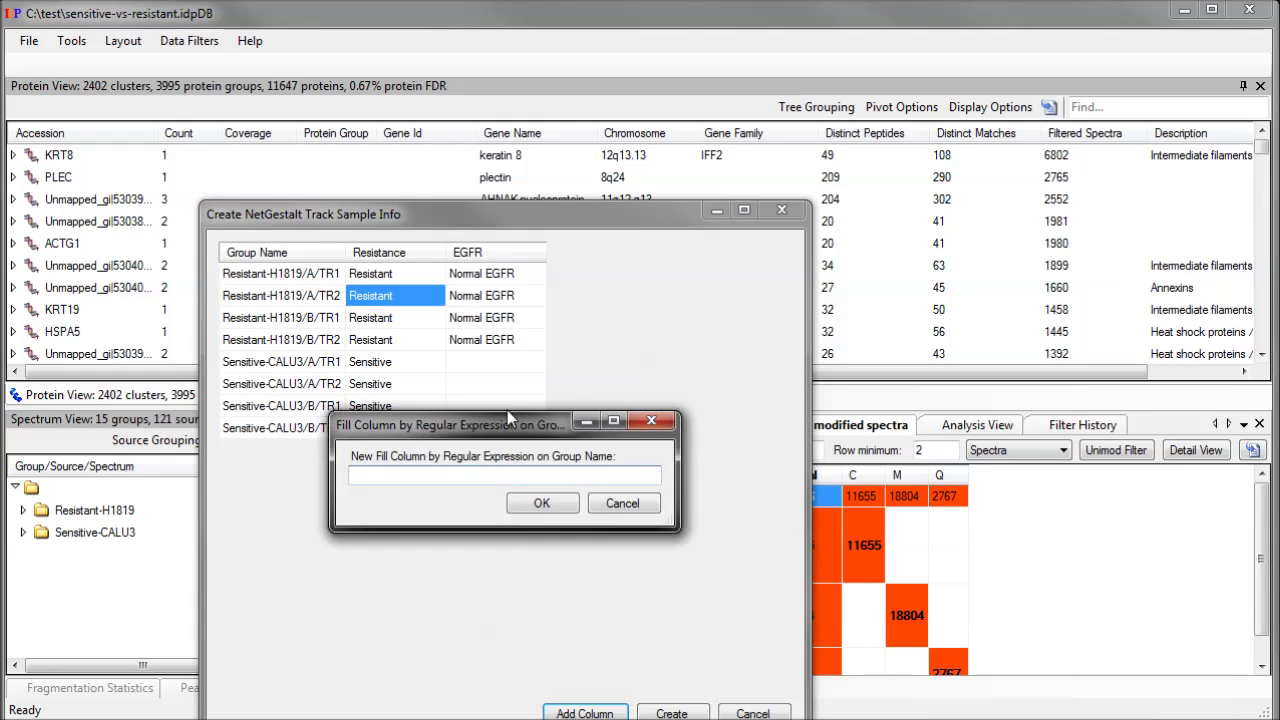
type("Sensitive.*")
key("Return")
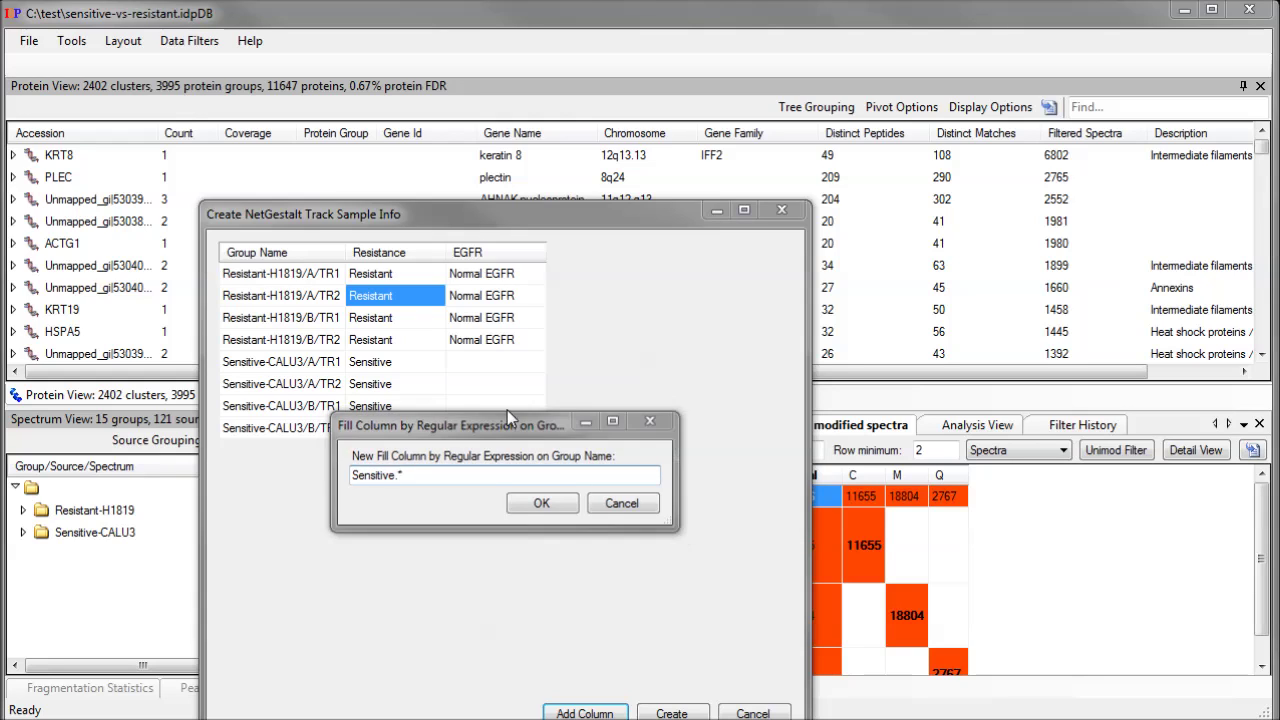
type("Mutated EGFR")
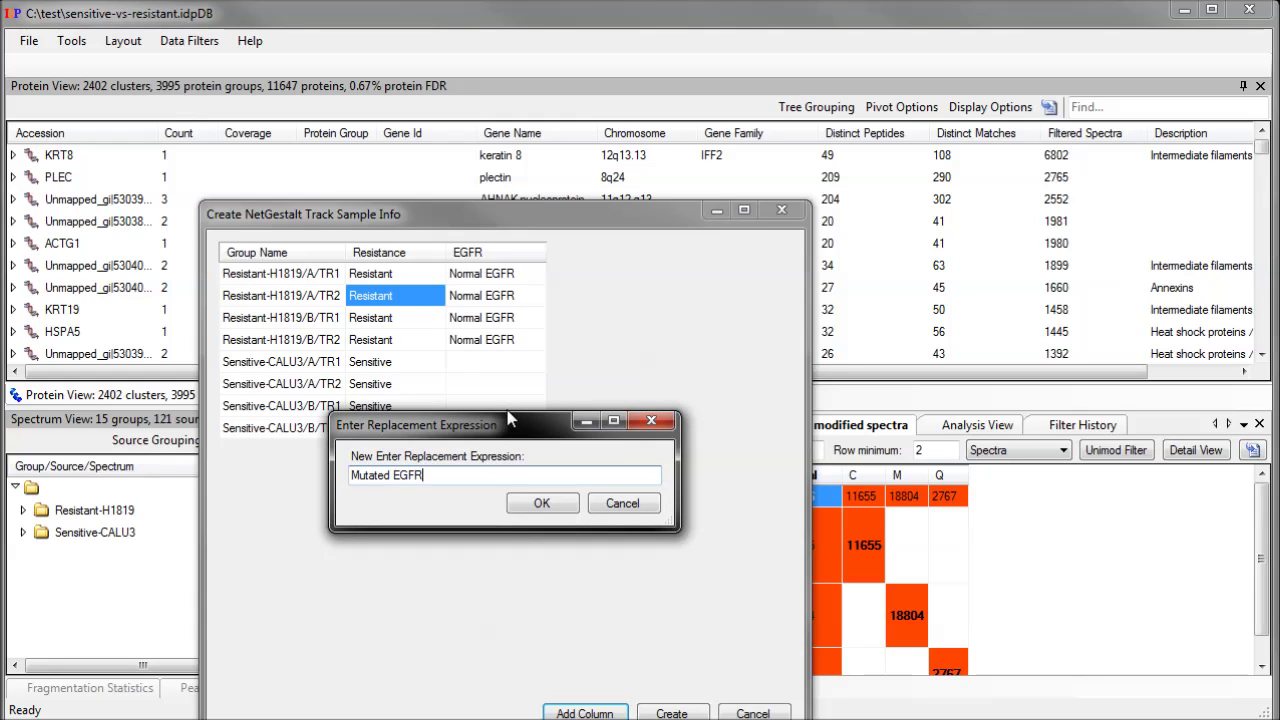
key("Return")
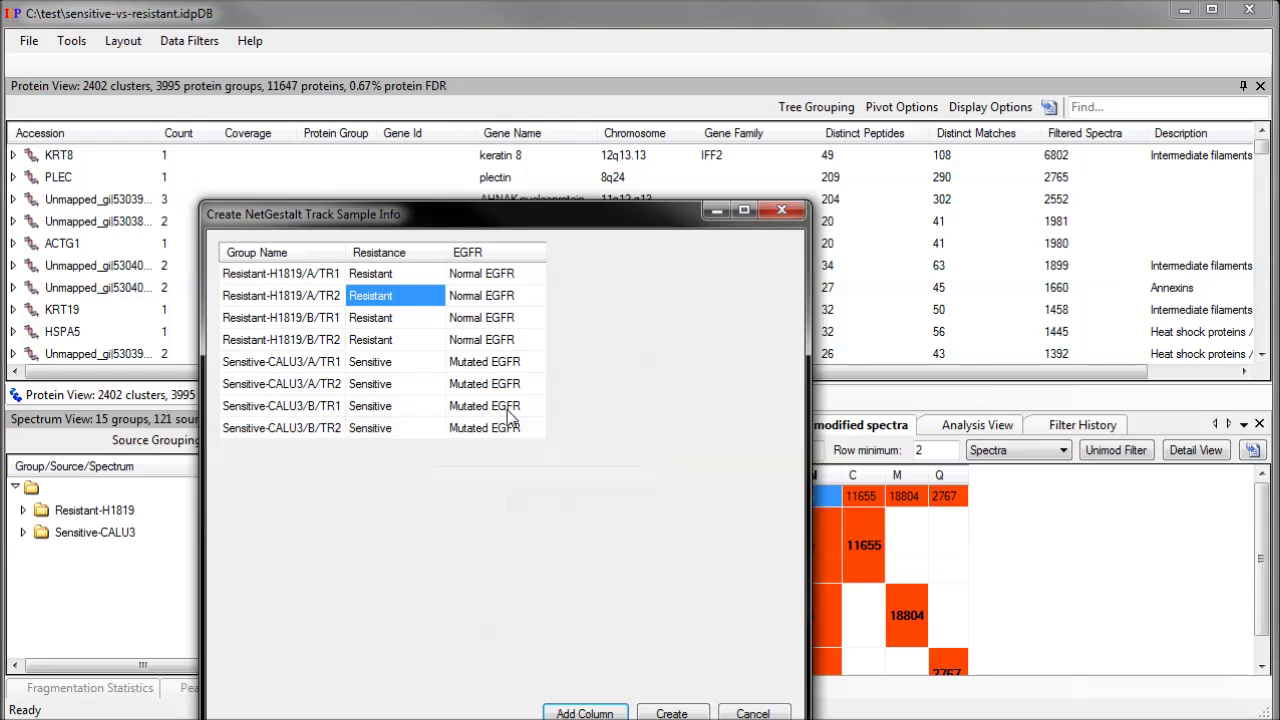
left_click(671, 713)
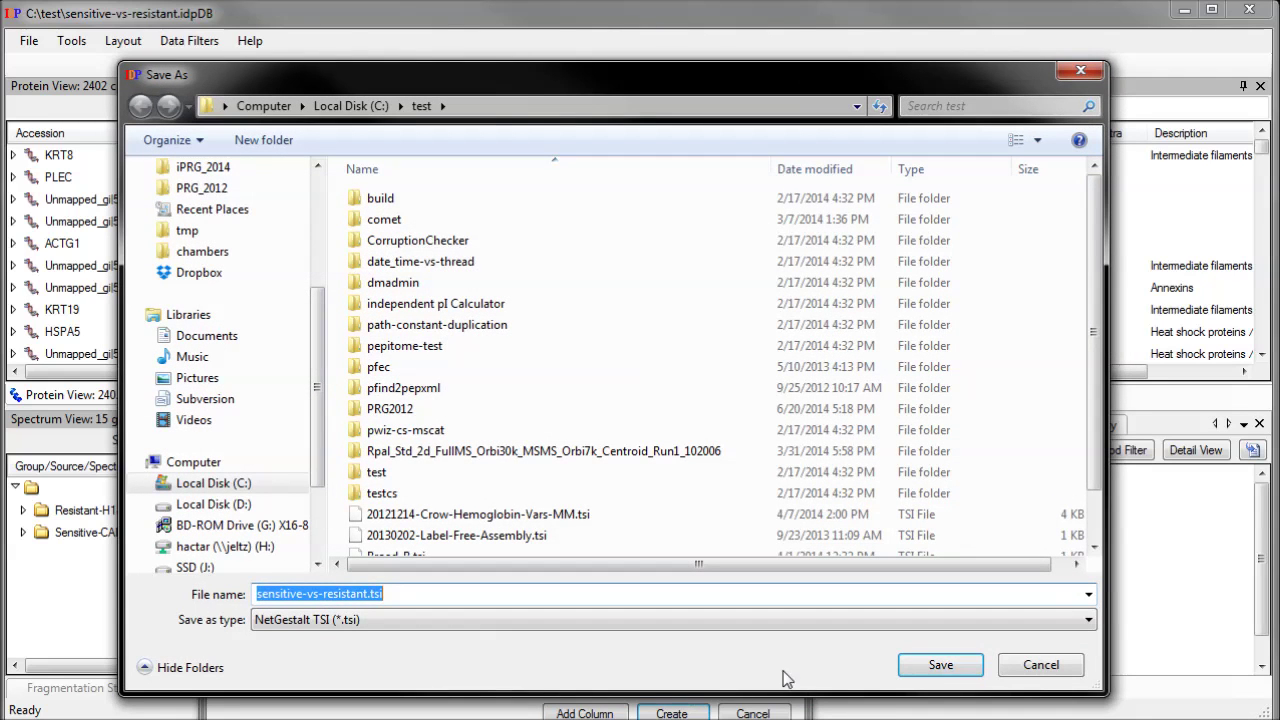
- Overwrite sensitive-vs-resistant.tsi with the sample info, then load netgestalt.org in Chrome
left_click(933, 667)
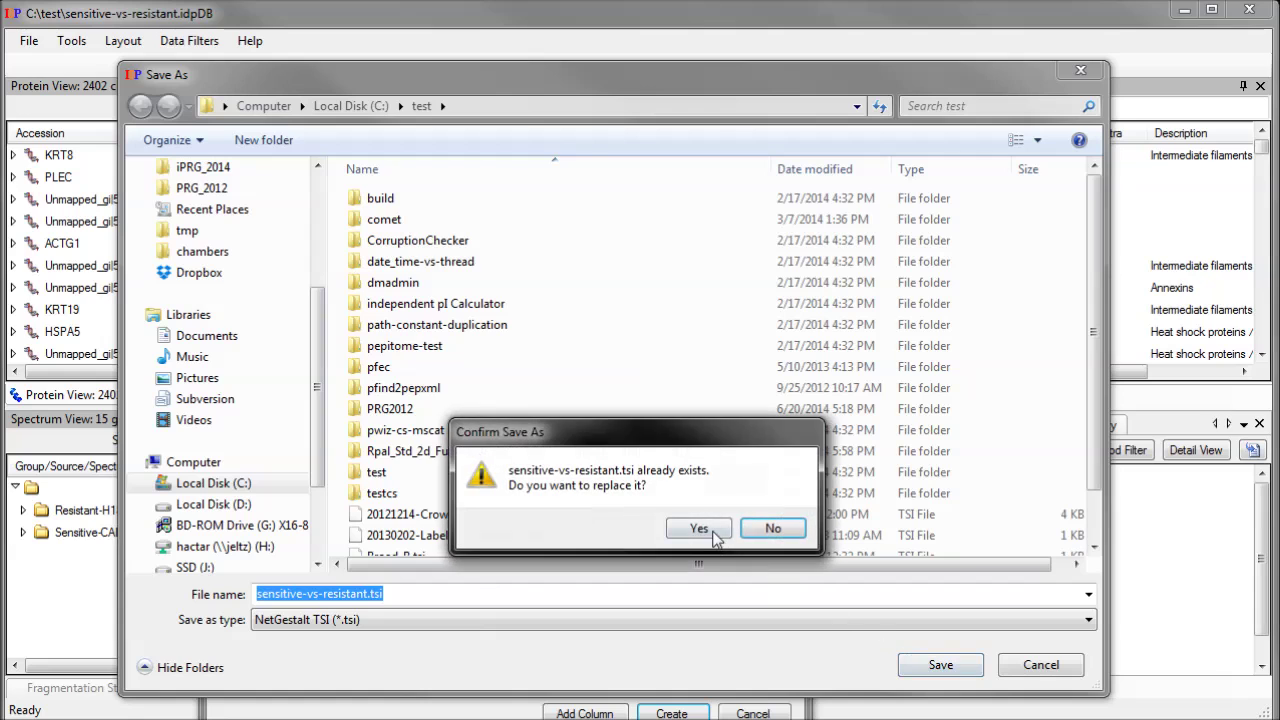
left_click(699, 529)
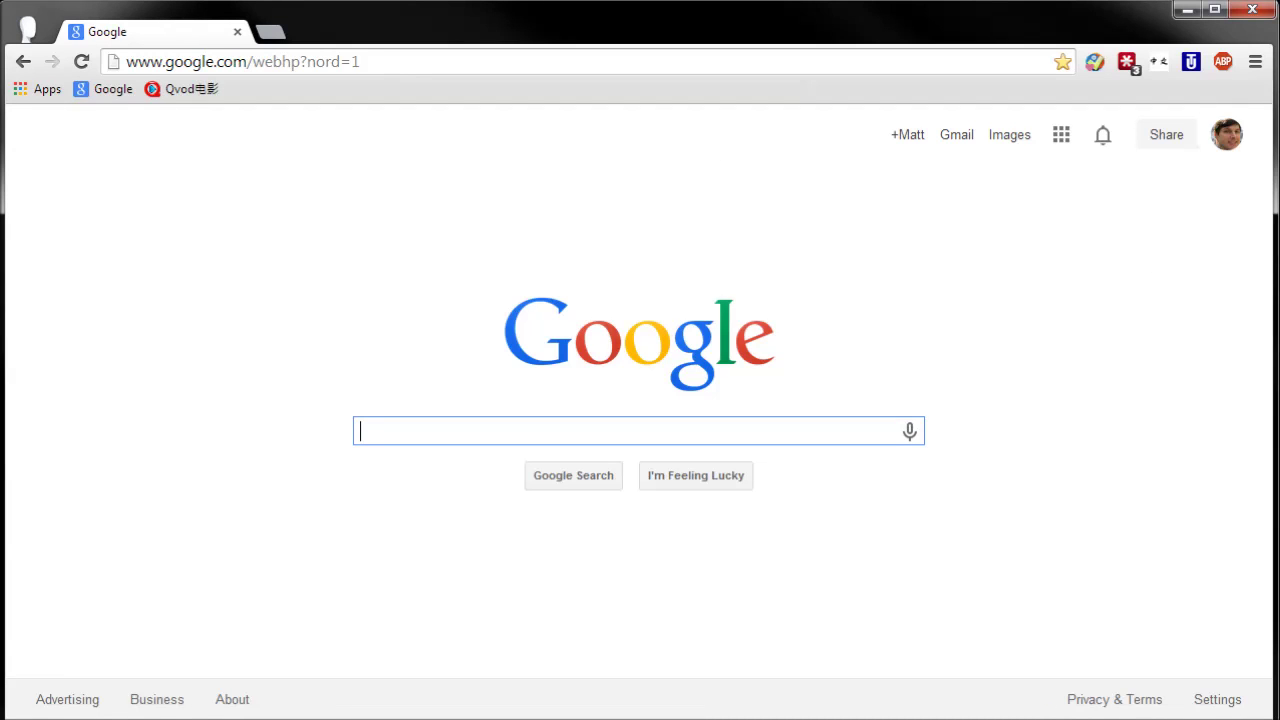
left_click(223, 67)
type("netge")
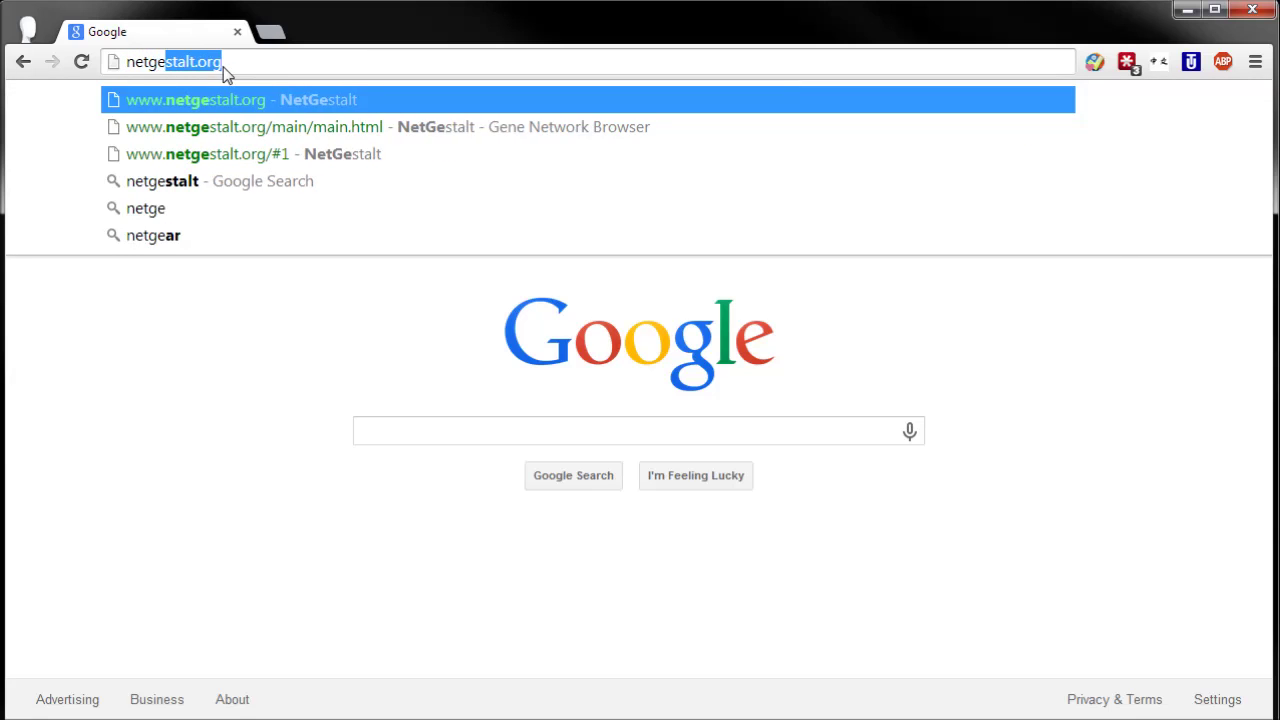
key("Return")
scroll(354, 209, "down", 1)
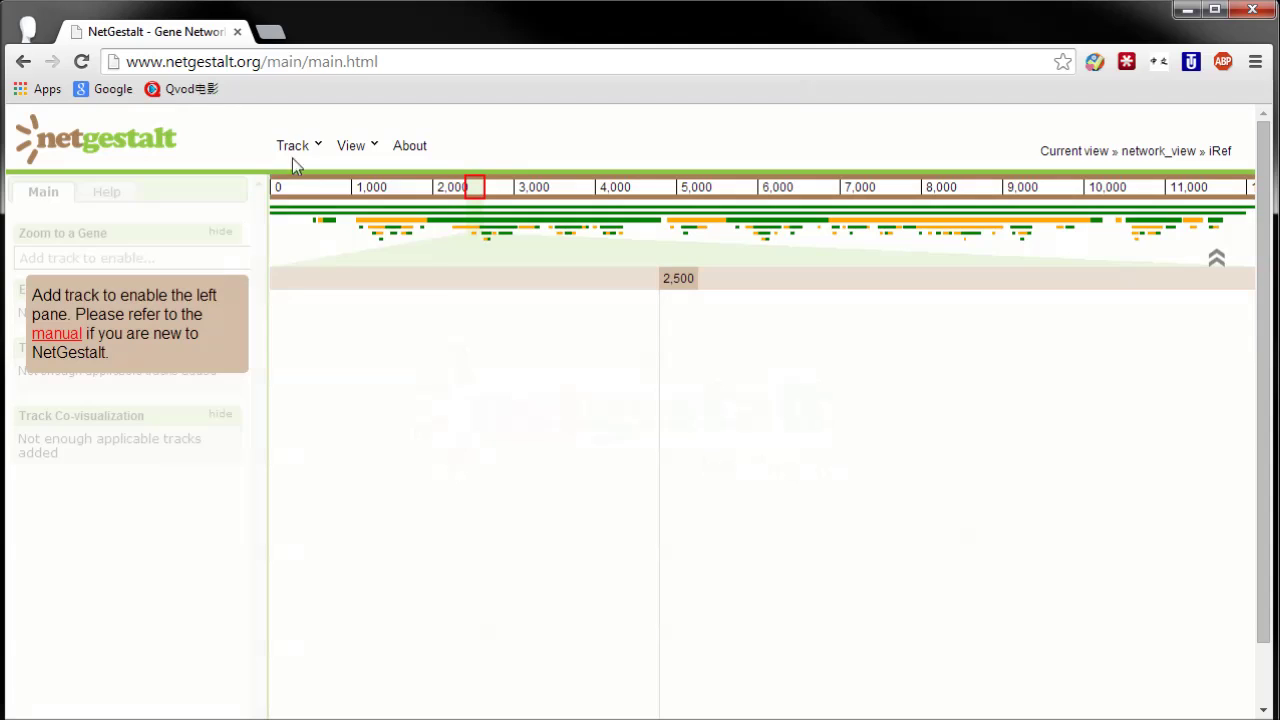
- Upload sensitive-vs-resistant.cct with sensitive-vs-resistant.tsi as sample info via Track > Upload Track File
left_click(295, 152)
left_click(303, 240)
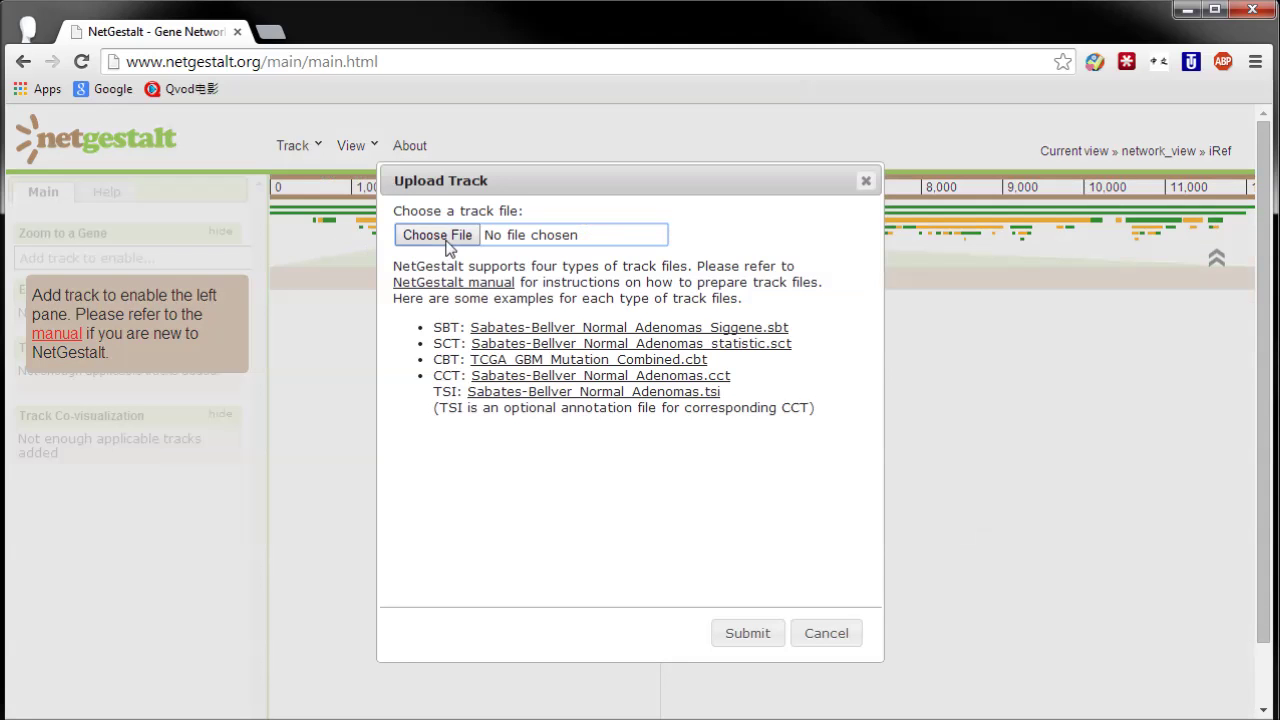
left_click(446, 243)
double_click(420, 145)
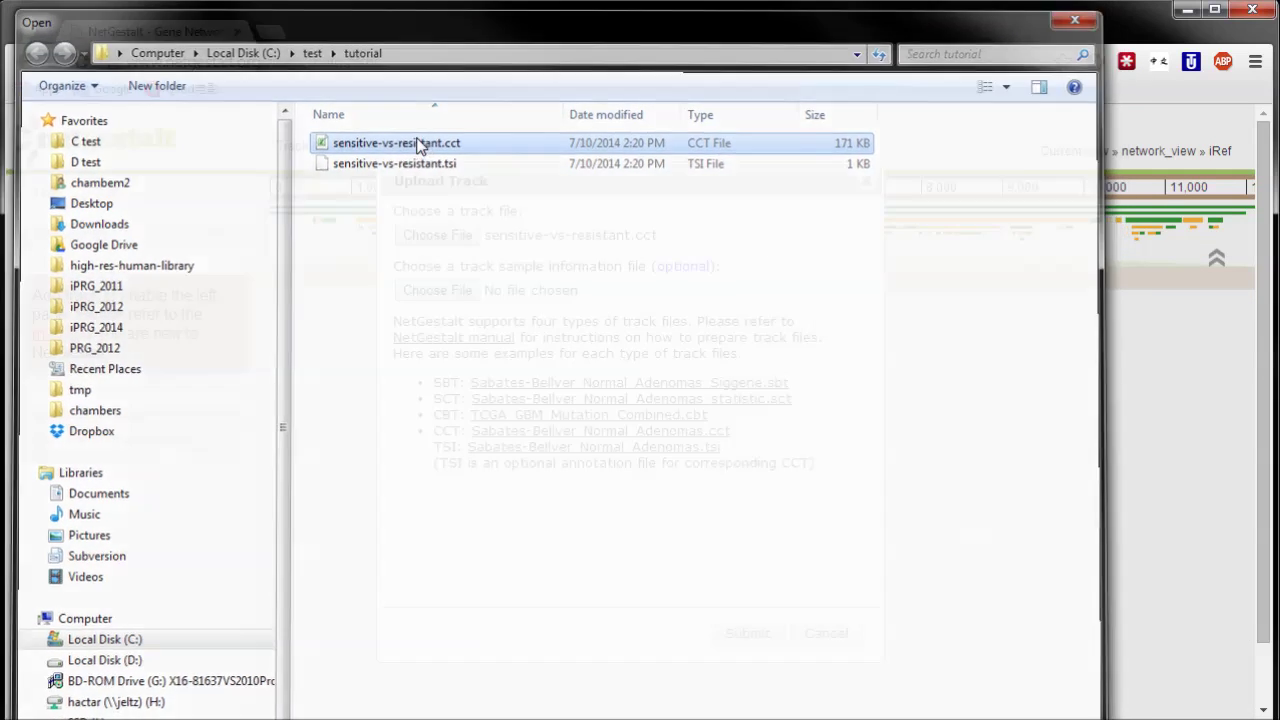
left_click(437, 291)
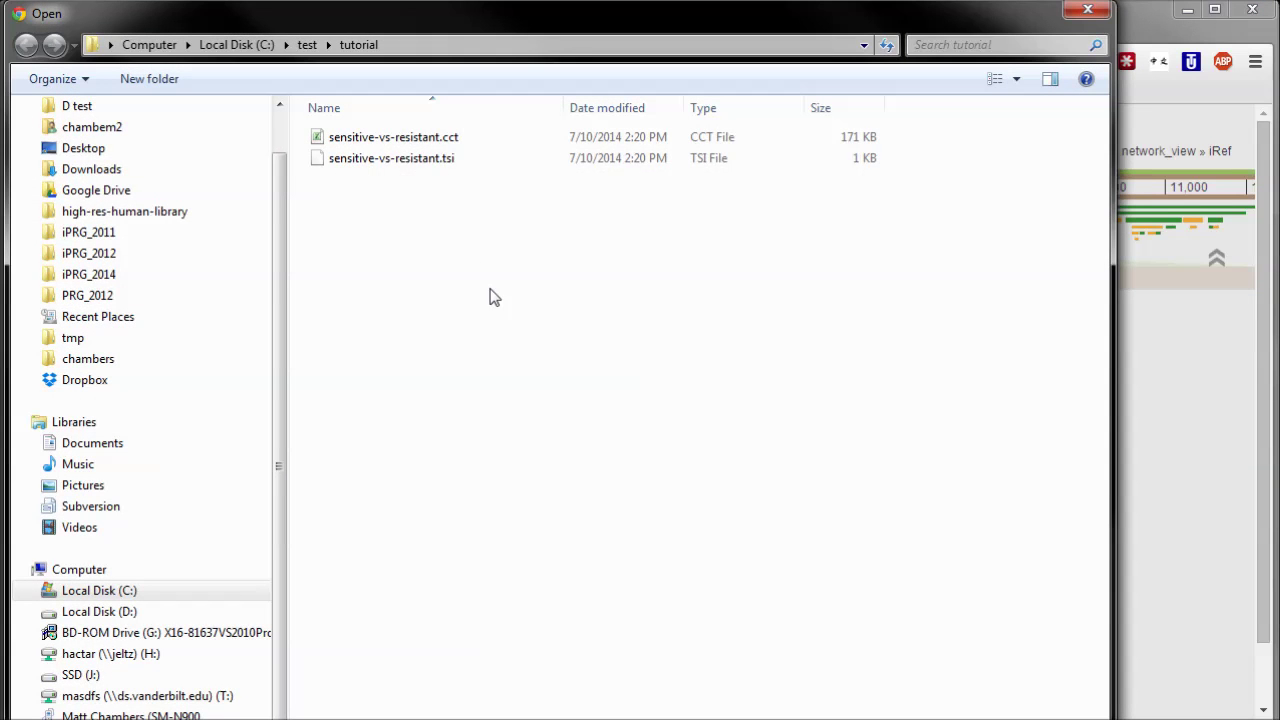
left_click(418, 160)
double_click(418, 158)
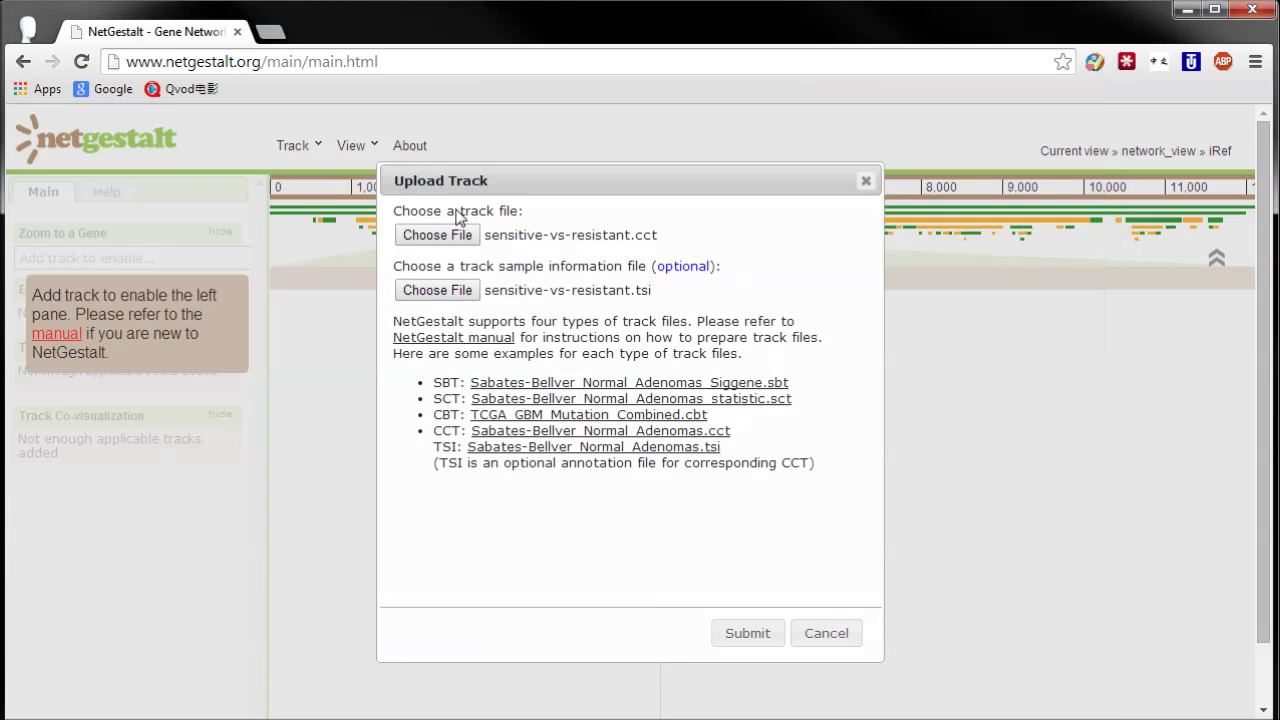
left_click(757, 634)
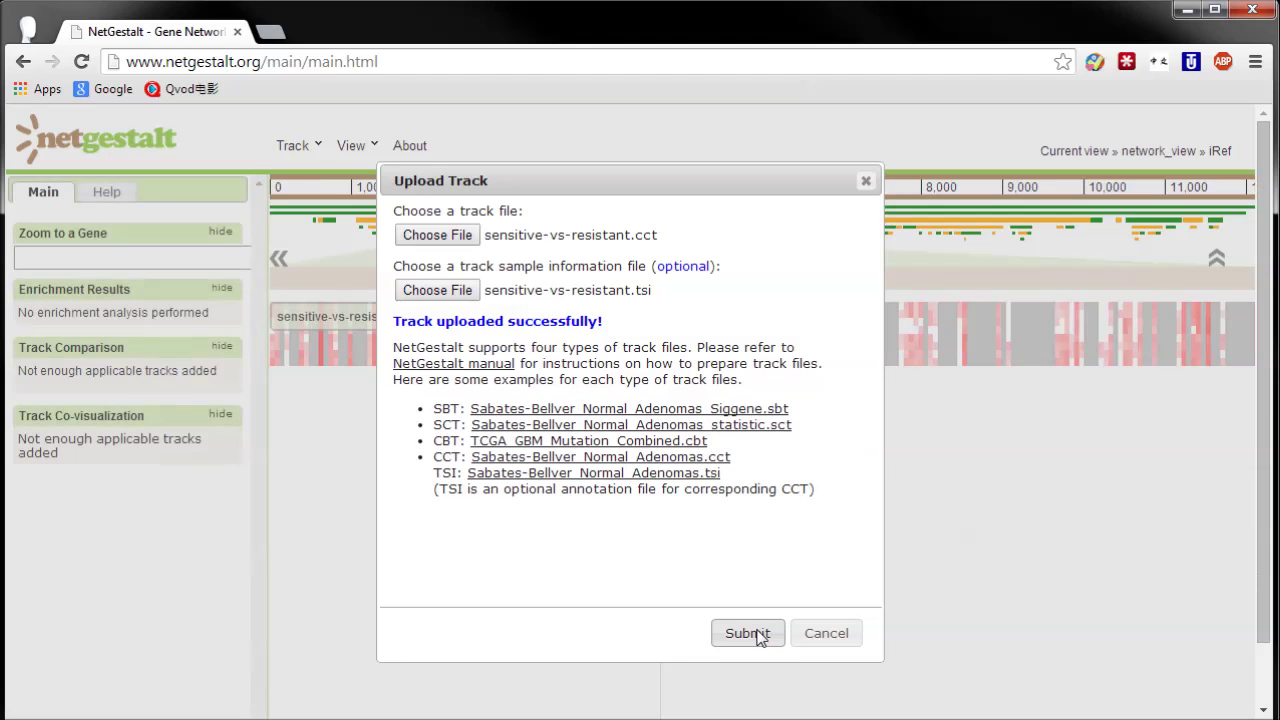
left_click(797, 633)
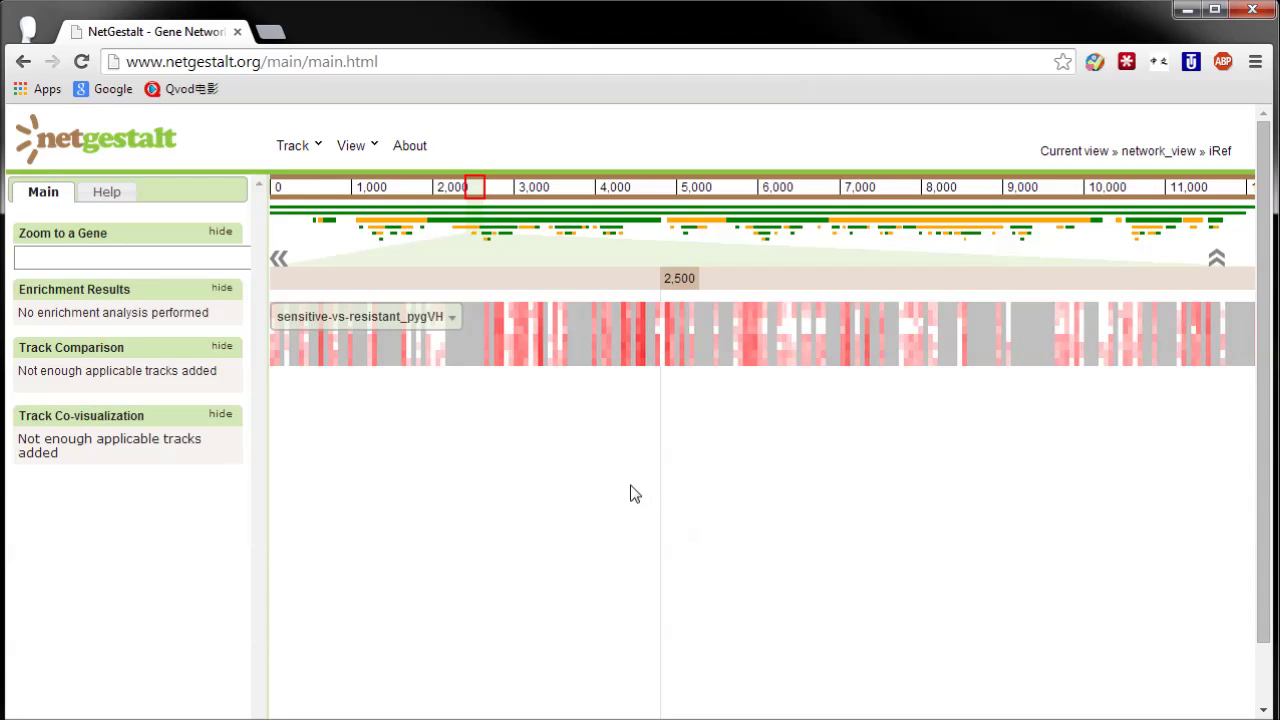
- Set the heatmap track's data transform to gene-wise standardization by subtracting the mean
left_click(428, 316)
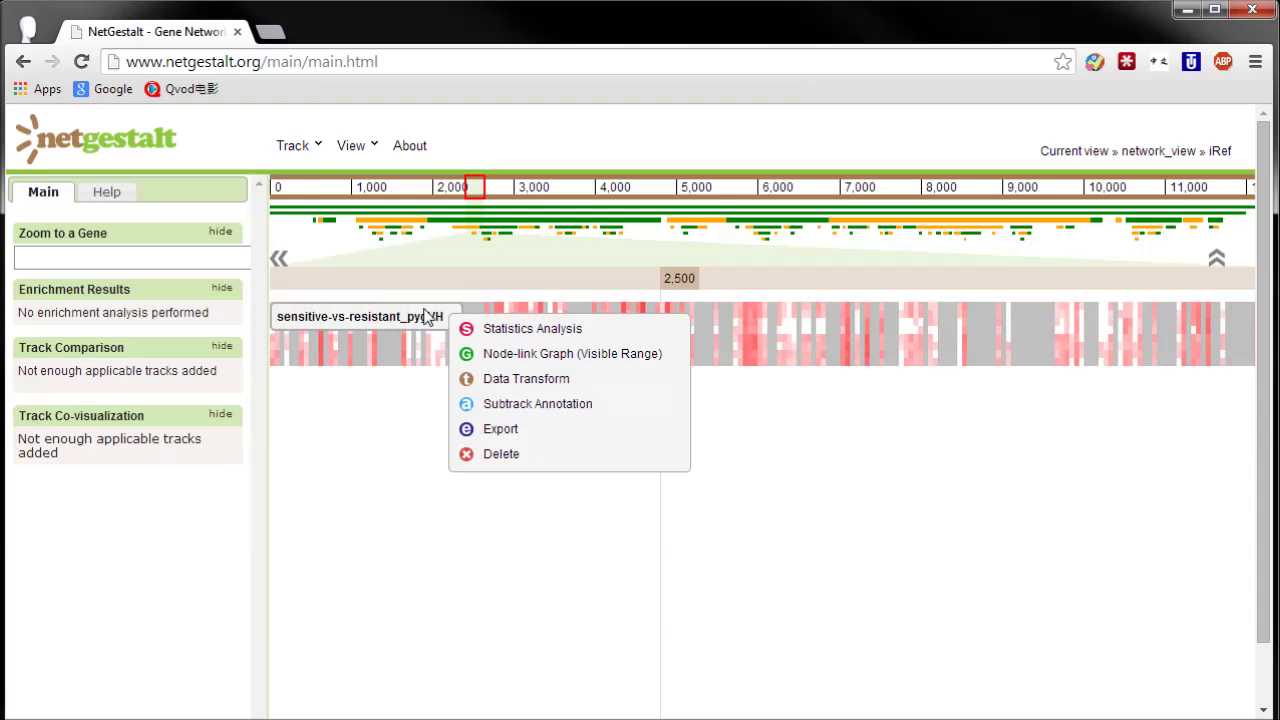
left_click(525, 381)
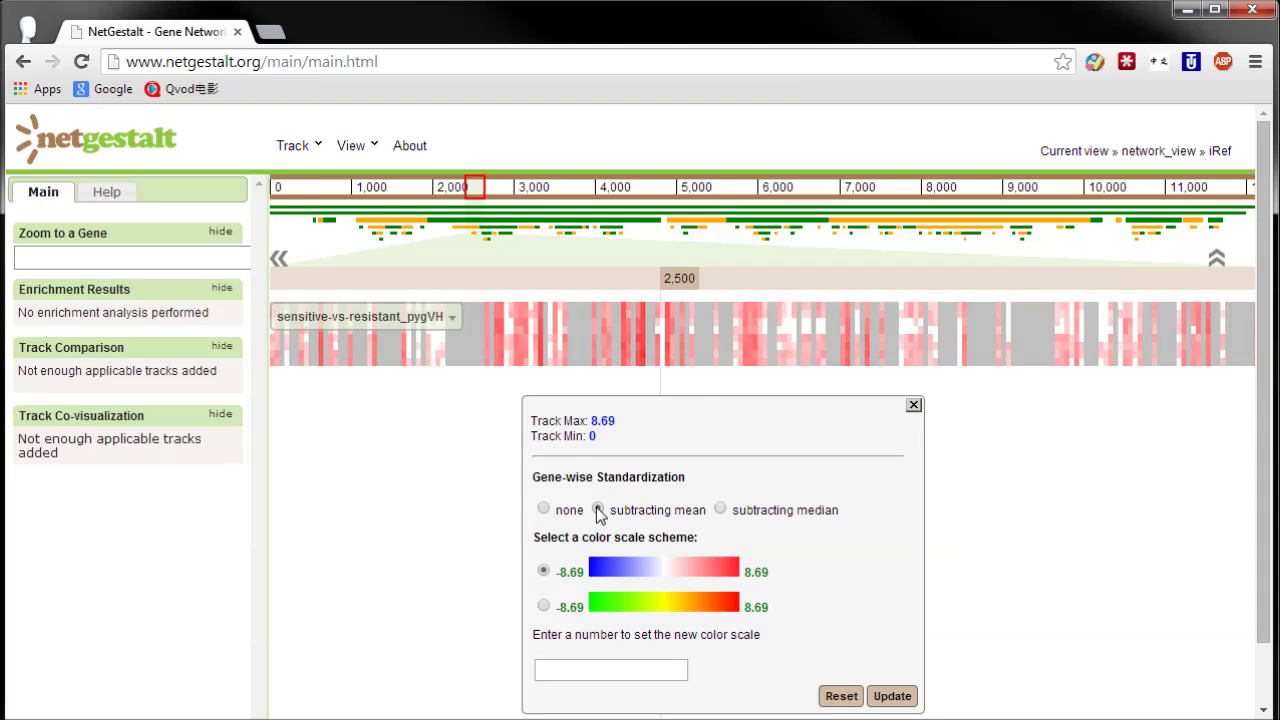
left_click(598, 510)
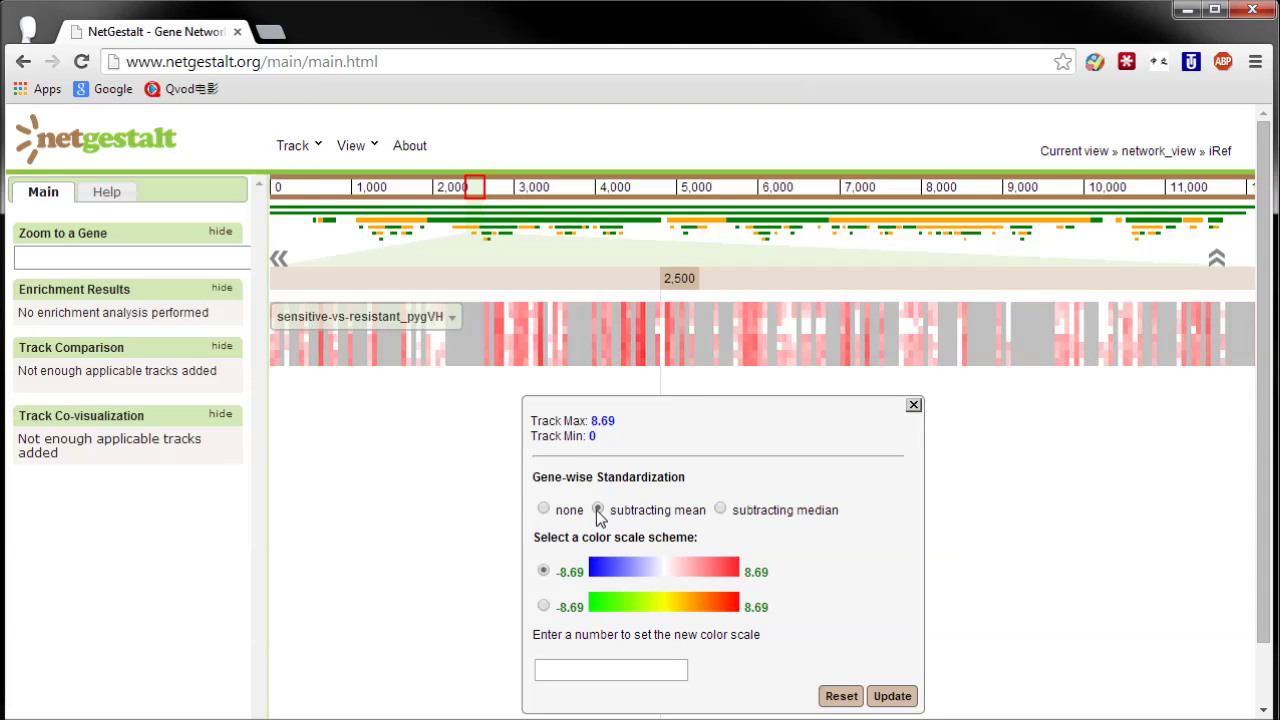
left_click(877, 700)
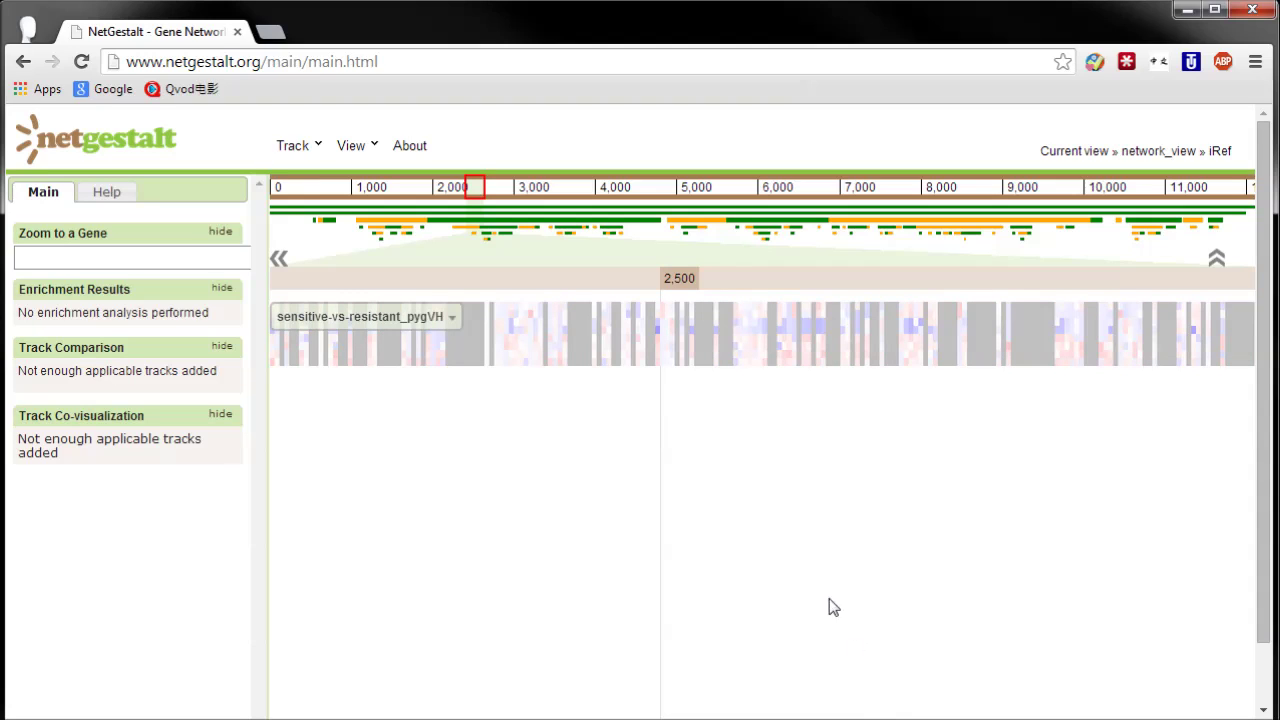
- Zoom the heatmap into the gene range around 3,865–4,070
left_click(575, 206)
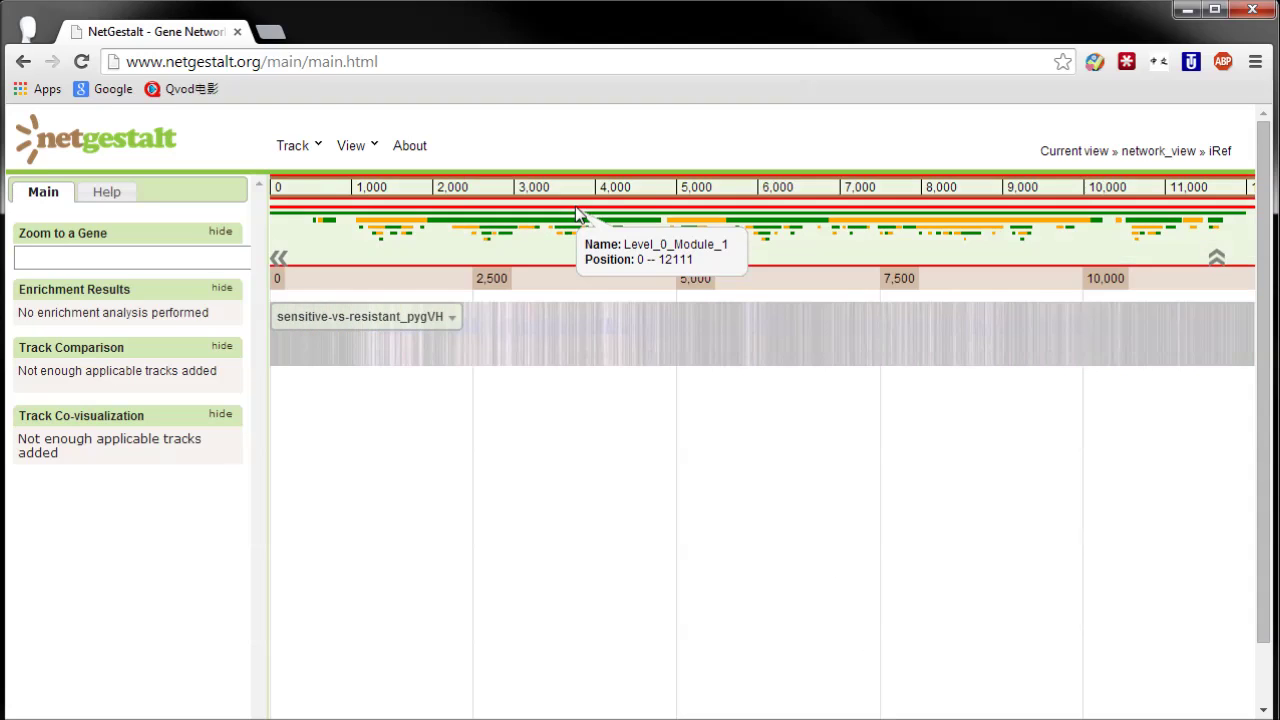
left_click_drag(570, 335, 641, 347)
left_click_drag(488, 342, 698, 343)
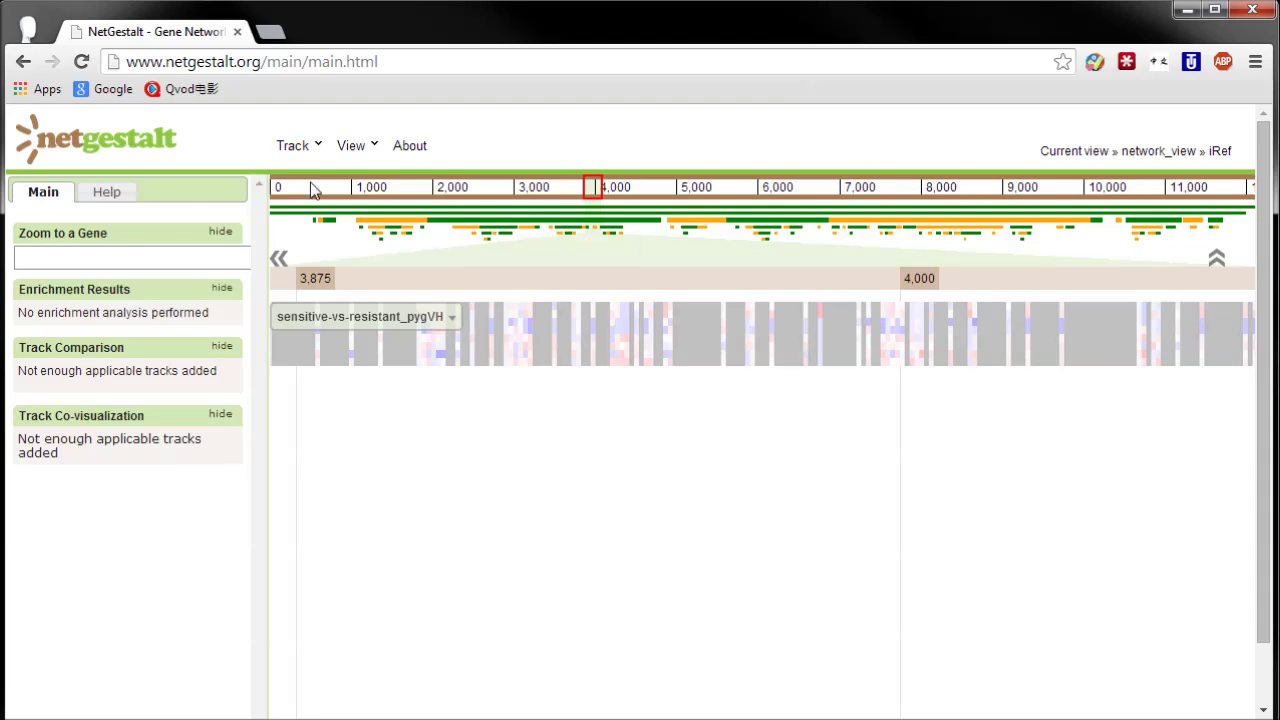
left_click(100, 192)
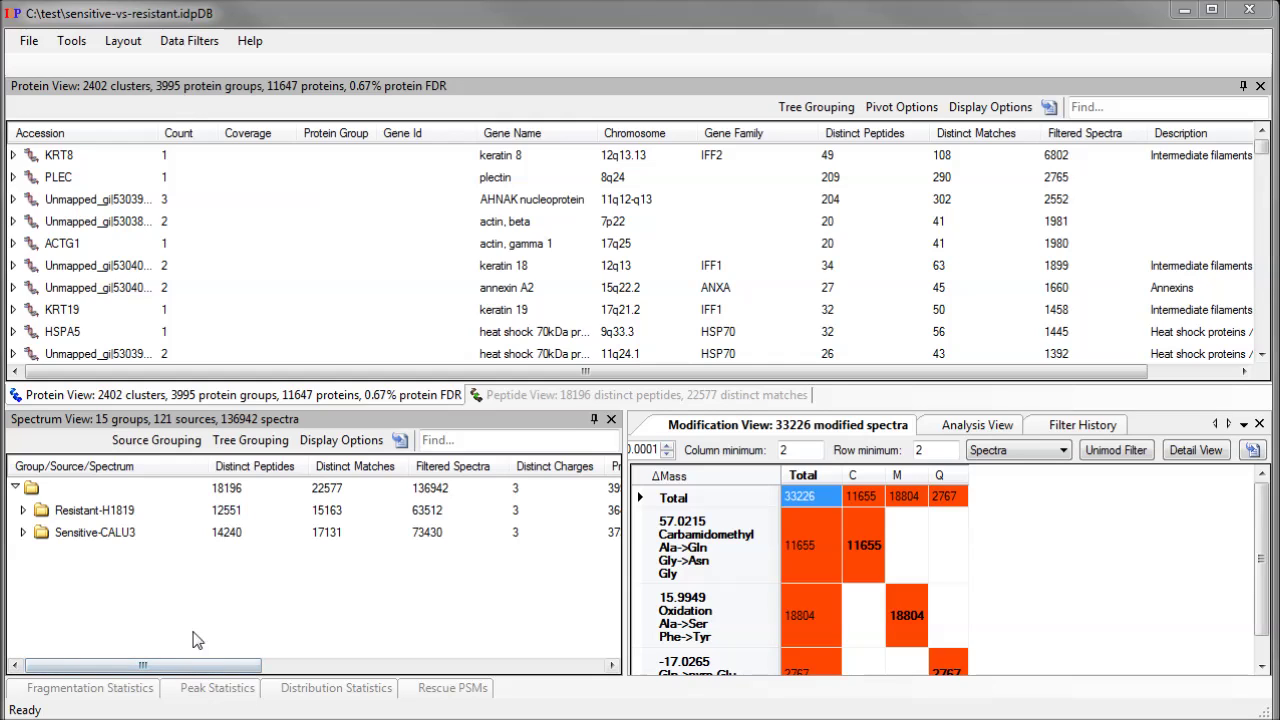
- Send the protein data to QuasiTel with File > Export > To Quasitel
left_click(29, 44)
mouse_move(75, 137)
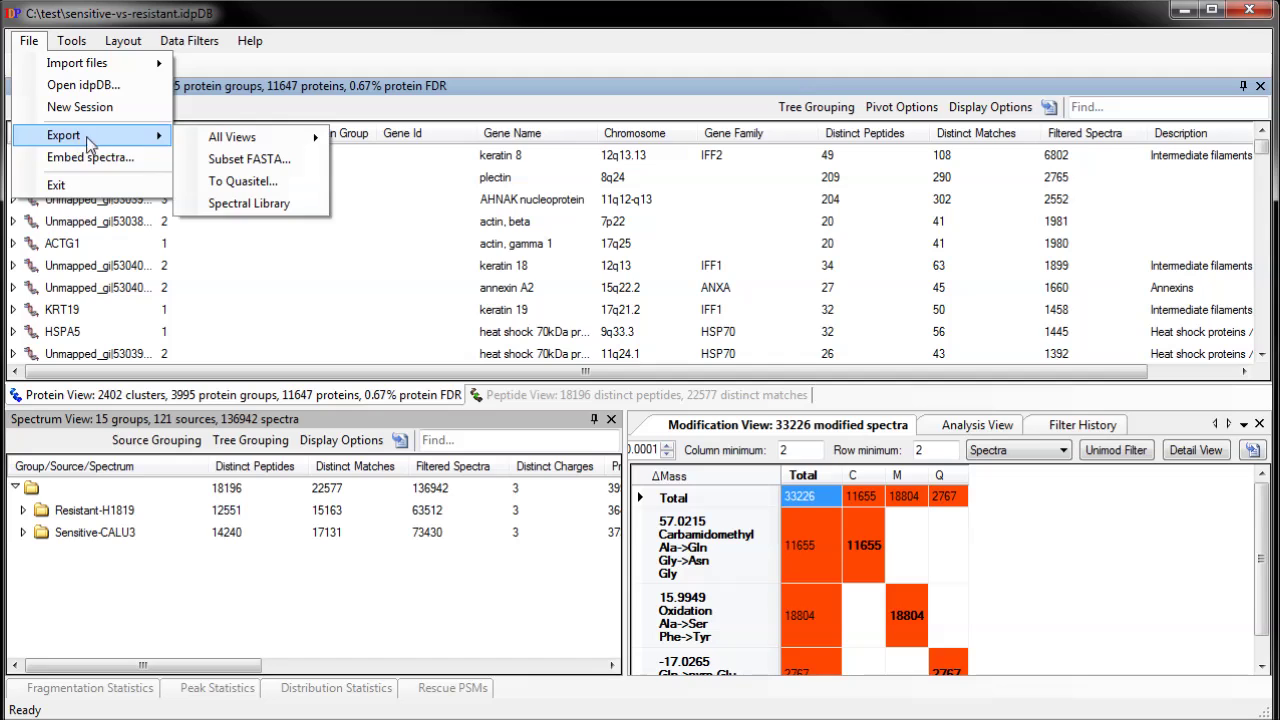
left_click(209, 184)
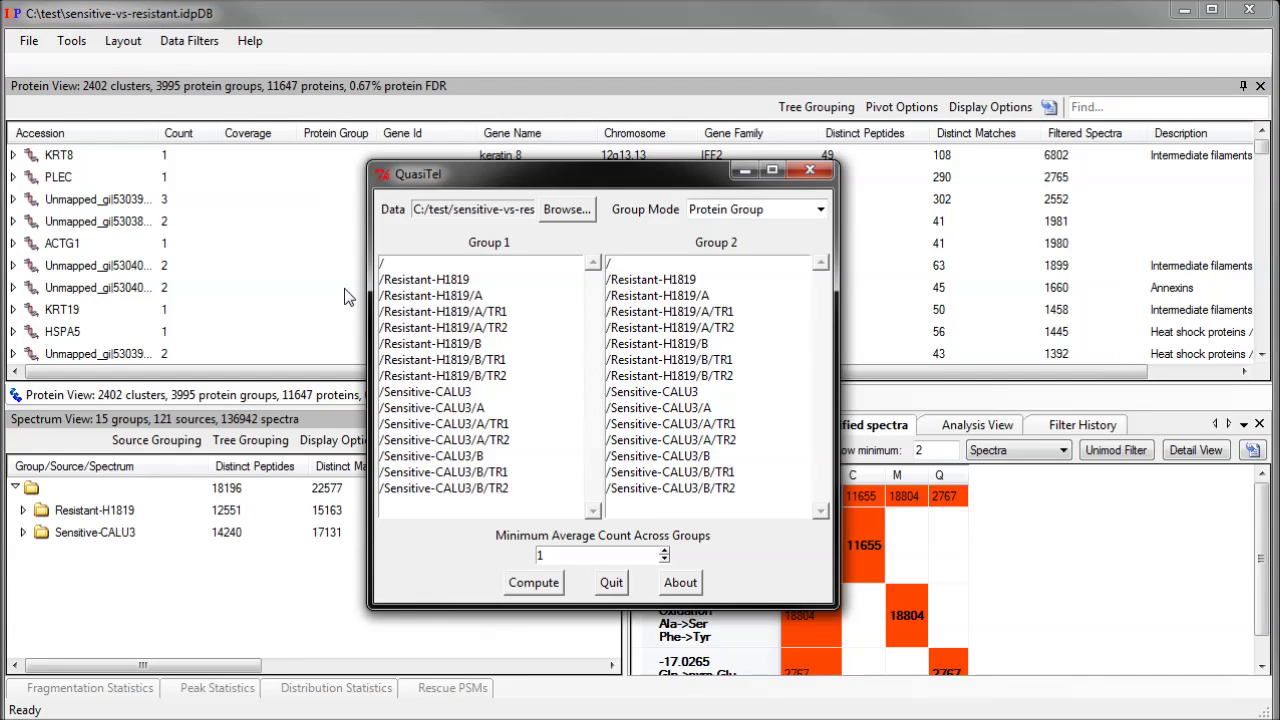
- Put /Resistant-H1819 entries in Group 1 and /Sensitive-CALU3 entries in Group 2, then compute
left_click(412, 283)
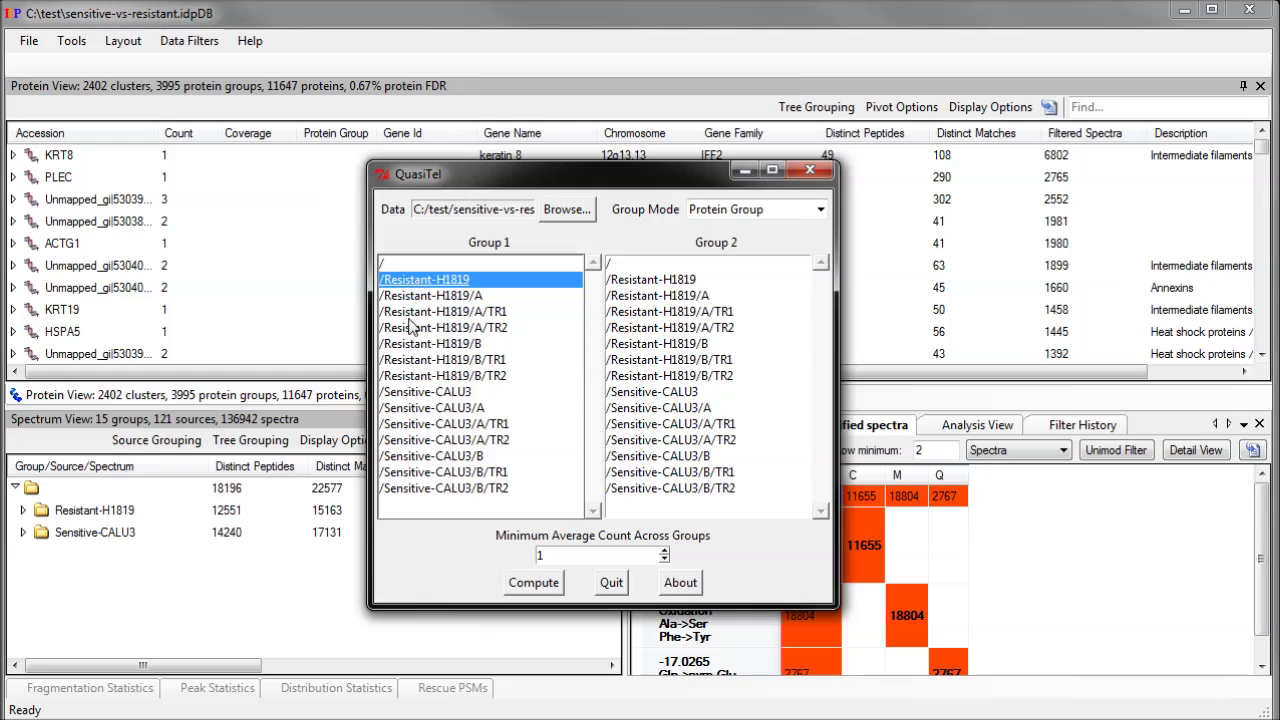
left_click(410, 378, "shift")
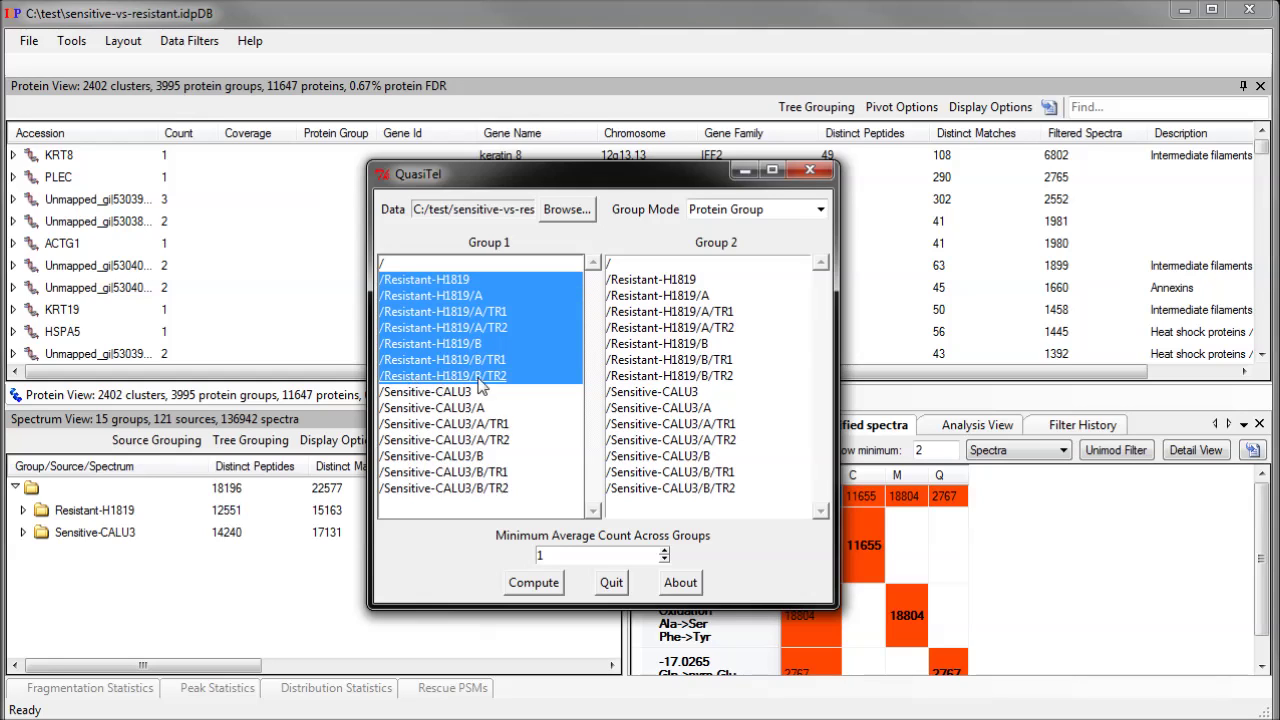
left_click(666, 393)
left_click(622, 489, "shift")
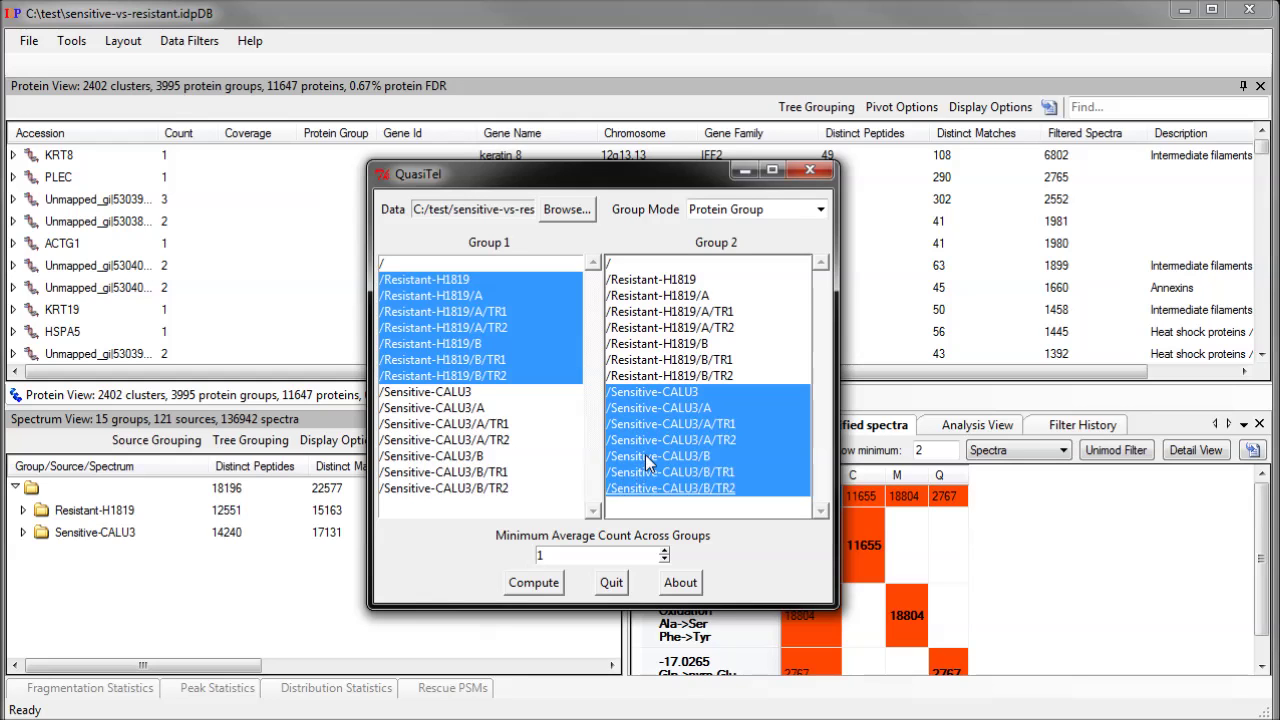
left_click(548, 582)
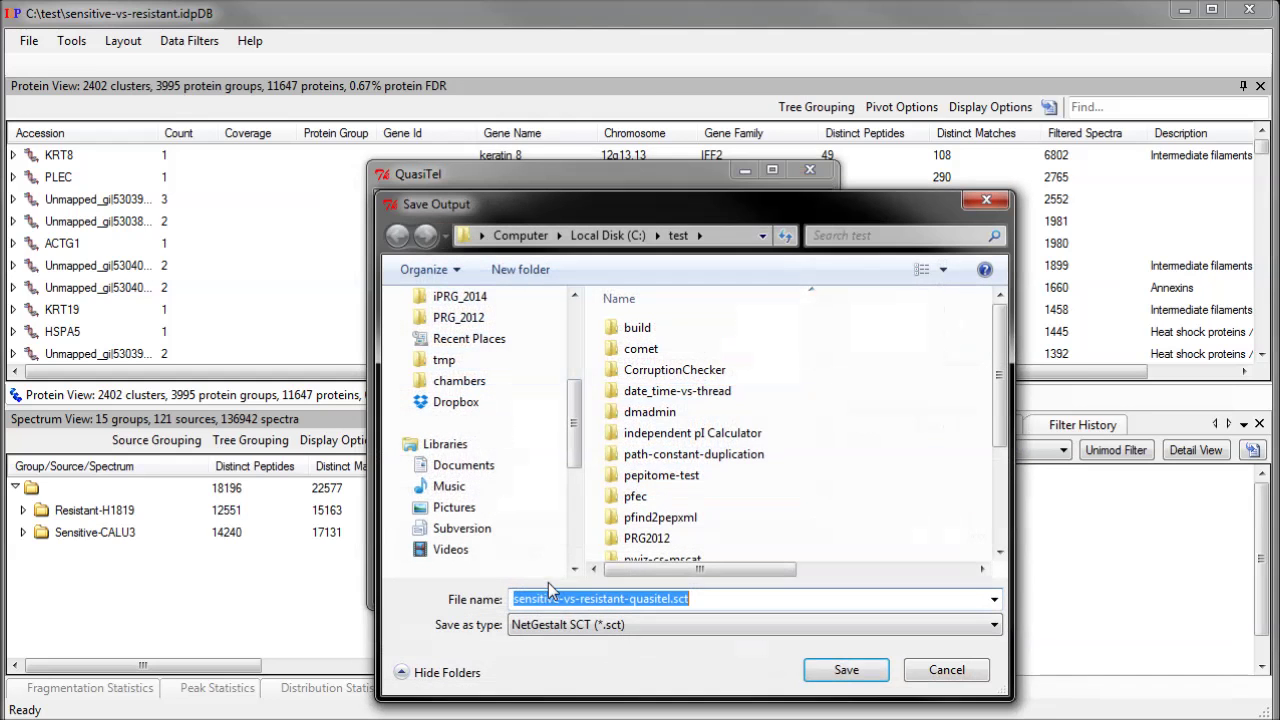
- Save the results as NetGestalt SCT file sensitive-vs-resistant-quasitel.sct, then quit QuasiTel
left_click(572, 625)
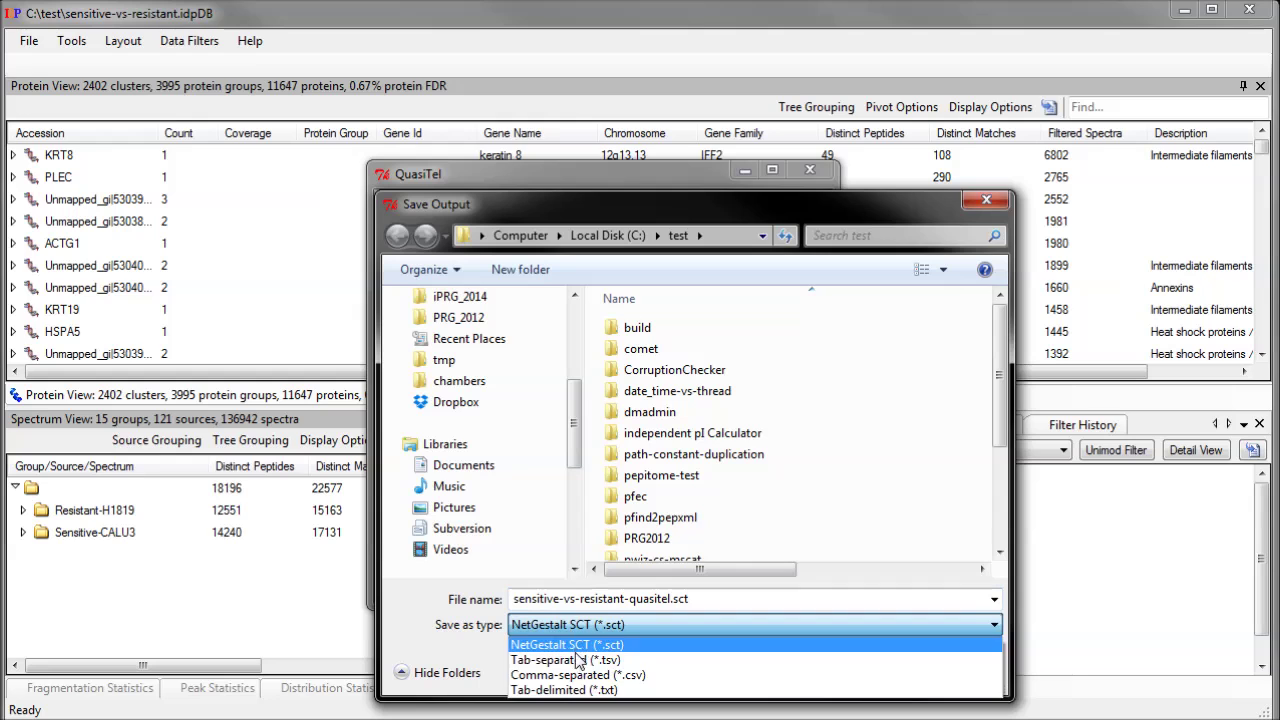
left_click(570, 644)
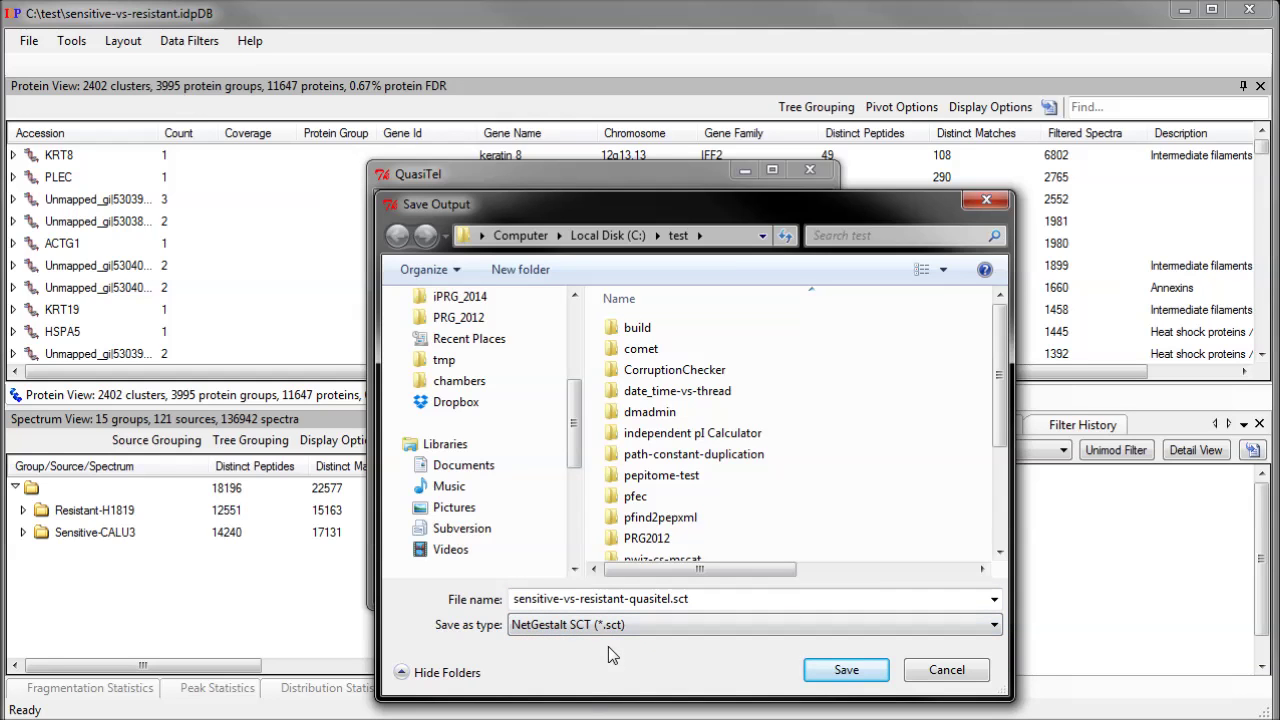
left_click(830, 670)
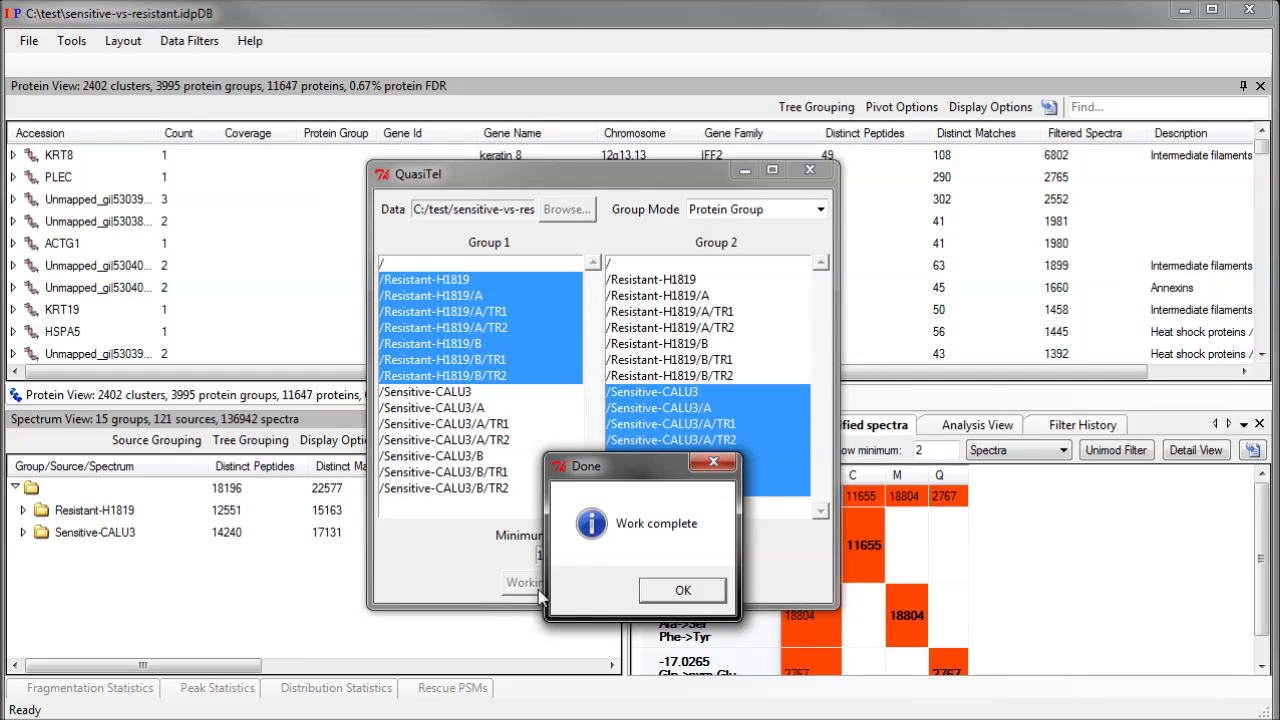
left_click(686, 592)
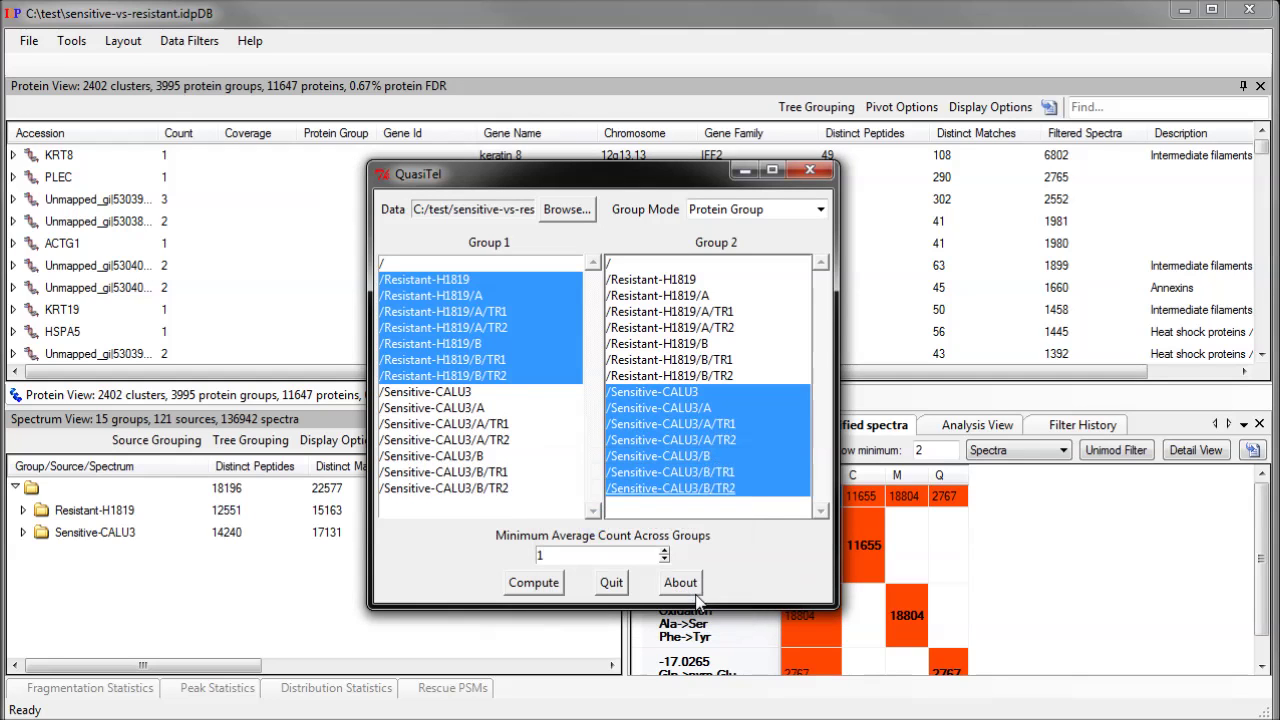
left_click(614, 583)
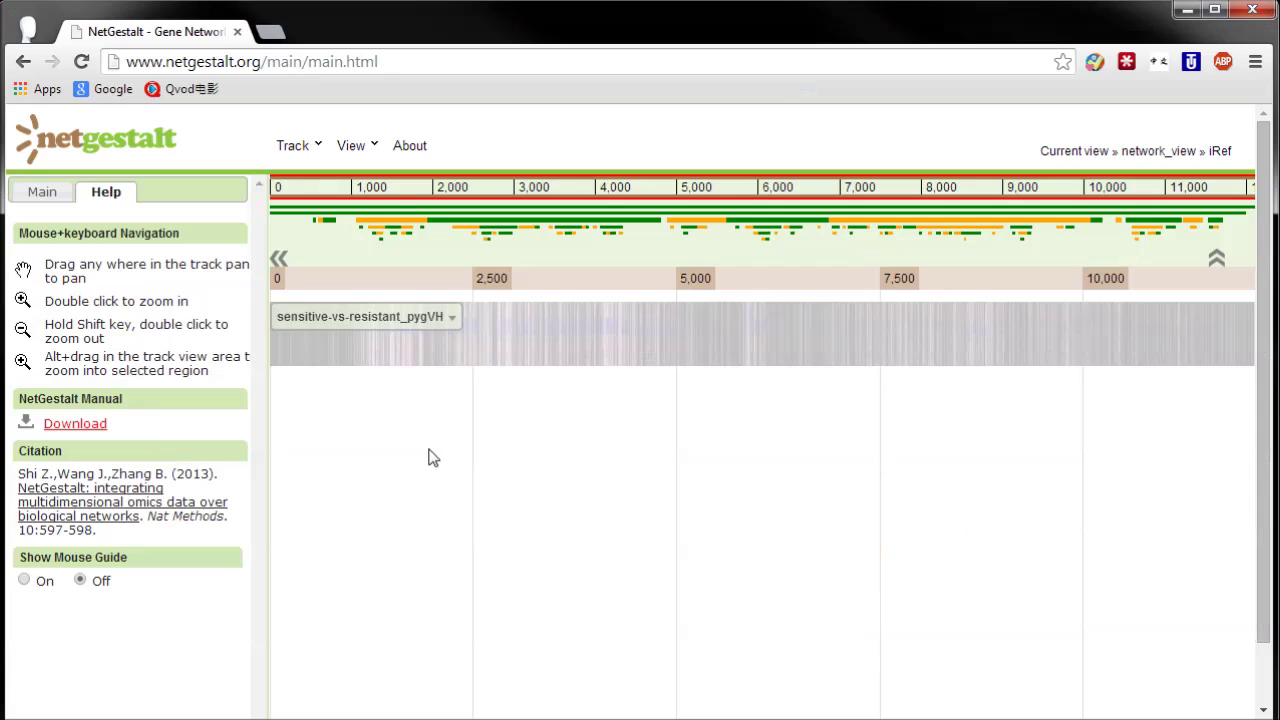
- Upload sensitive-vs-resistant-quasitel.sct via Track > Upload Track File, adding LogOfRateRatio, LogQuasiPvalue and LogSpectralCount tracks
left_click(322, 150)
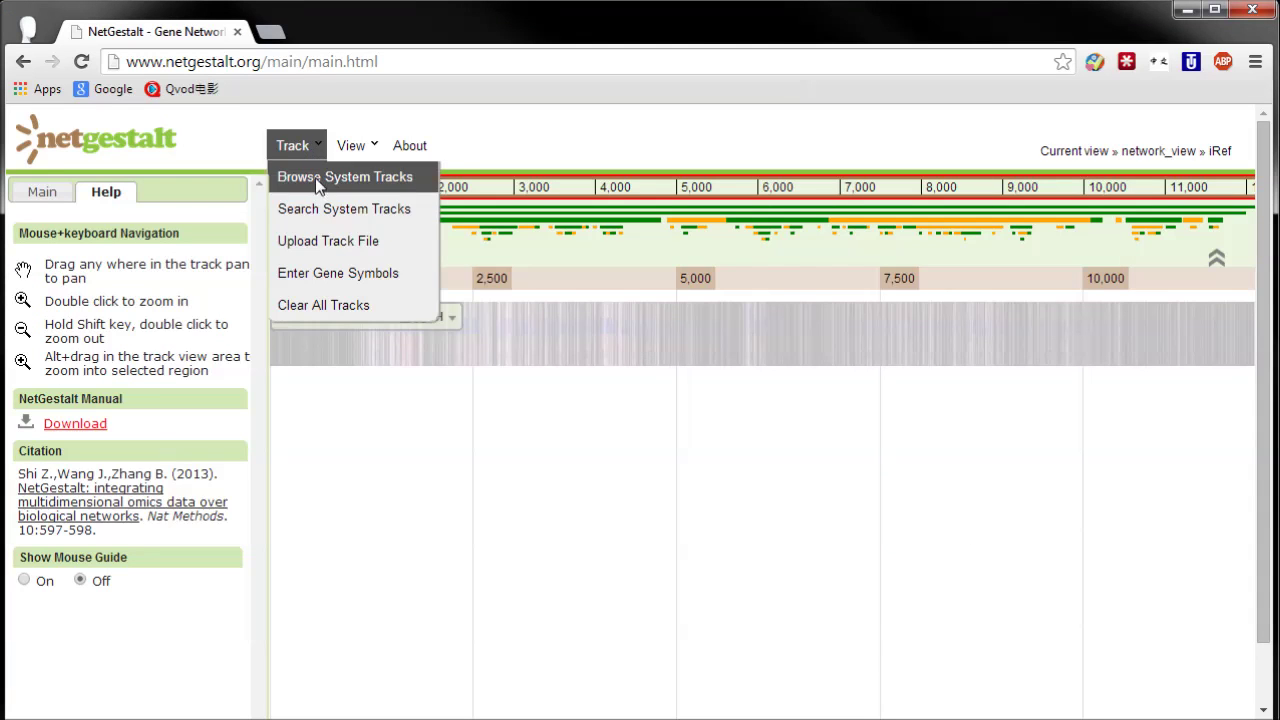
left_click(325, 238)
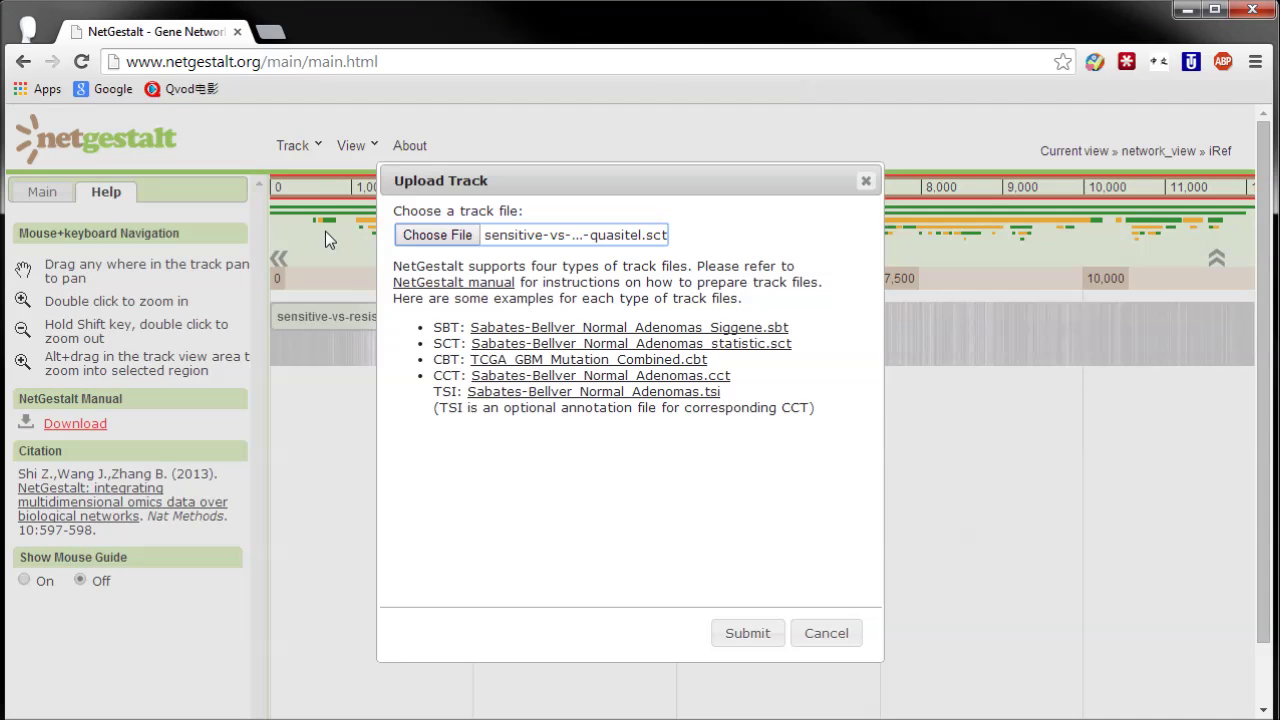
left_click(428, 236)
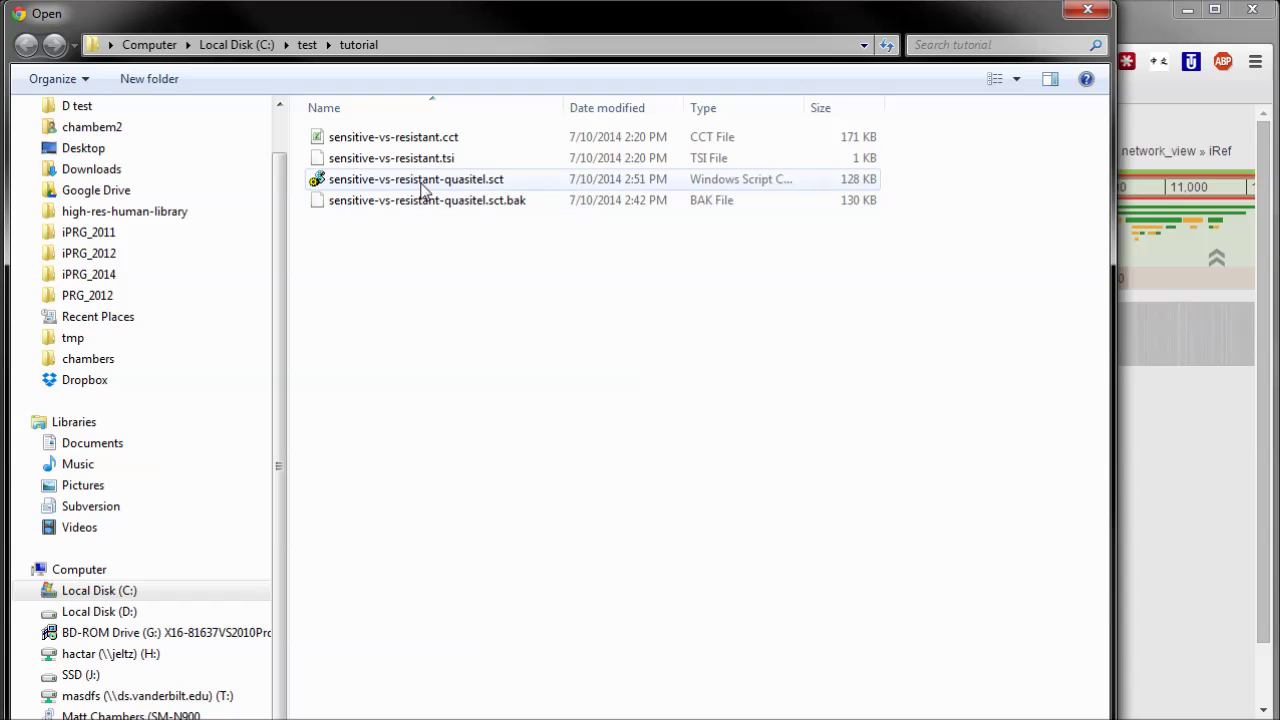
double_click(424, 185)
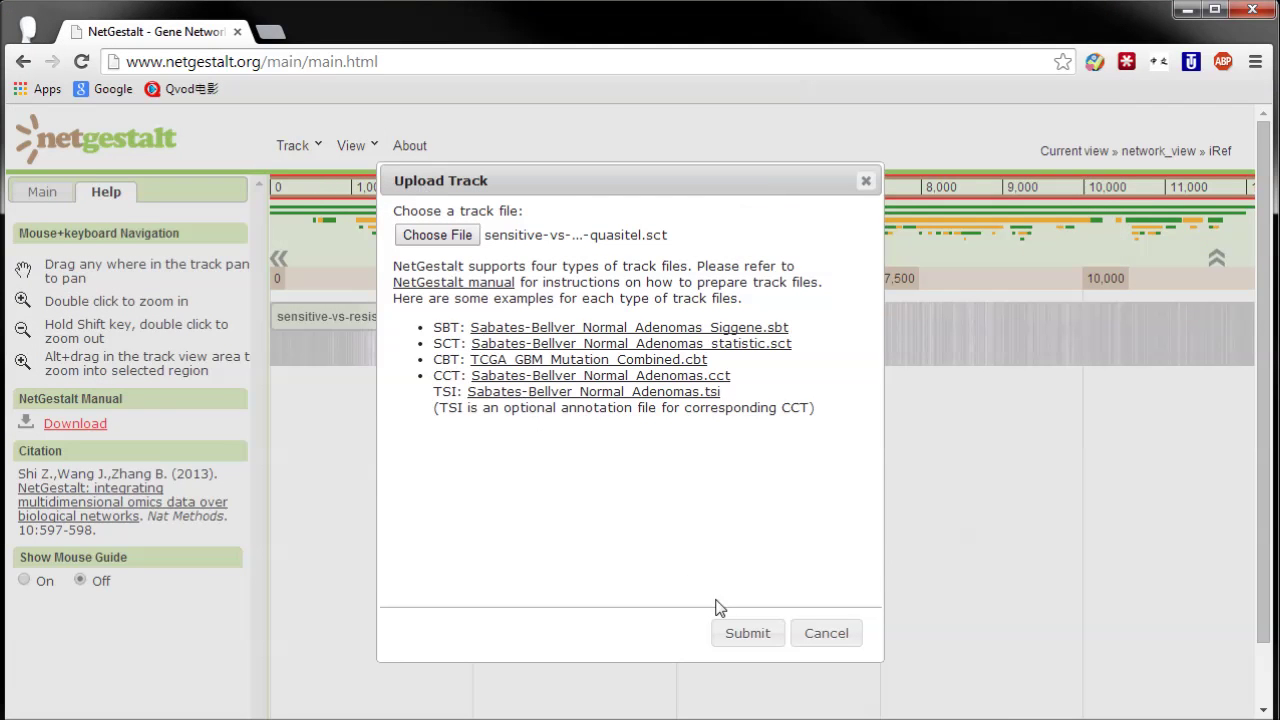
left_click(742, 634)
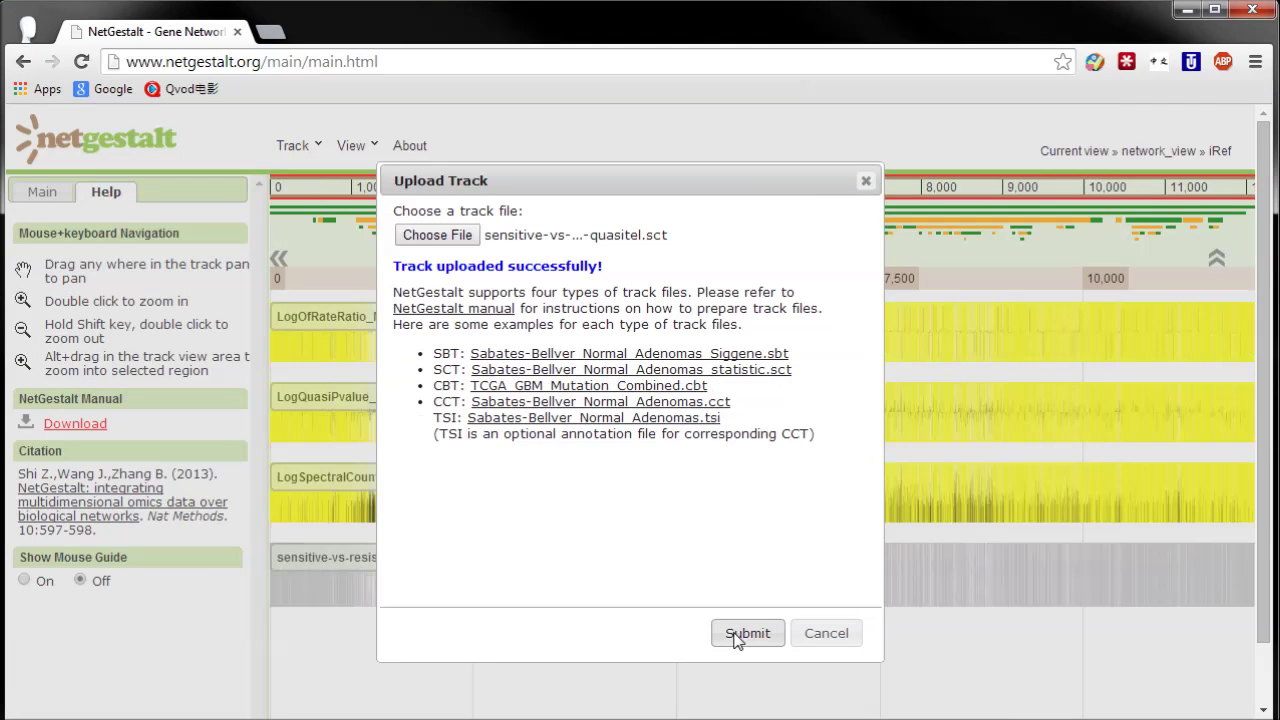
left_click(815, 638)
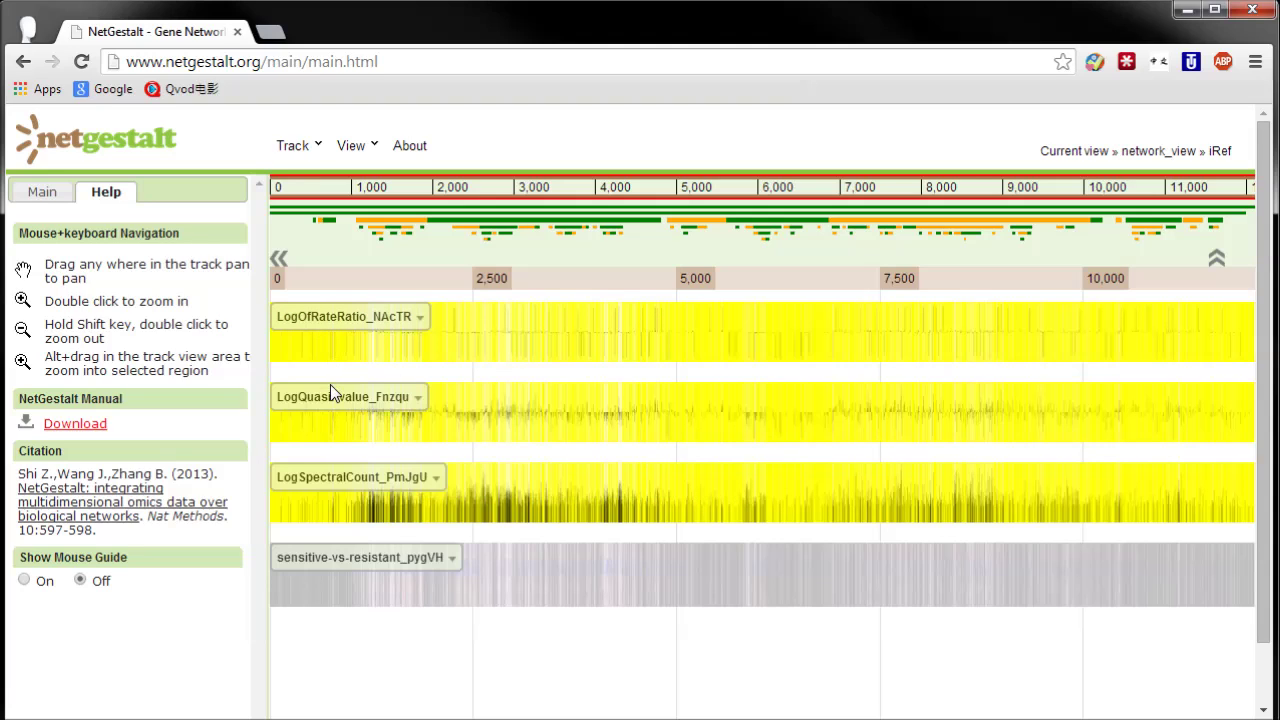
mouse_move(335, 397)
mouse_move(335, 474)
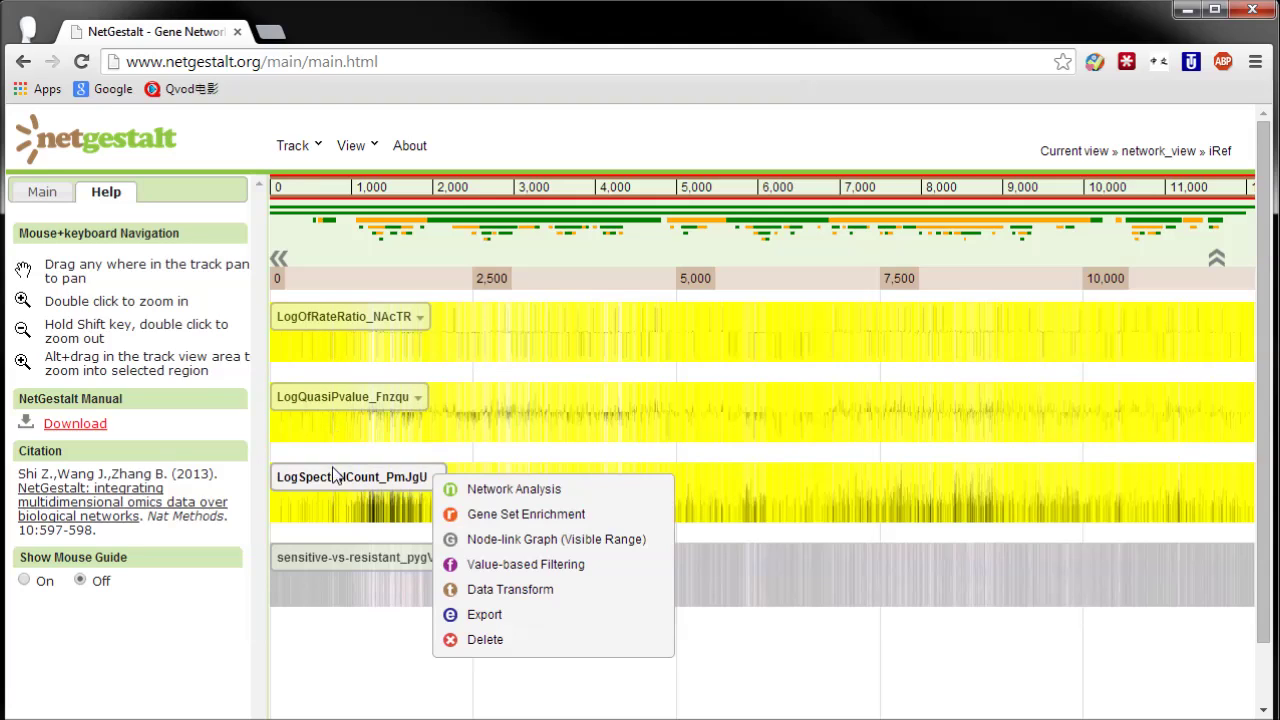